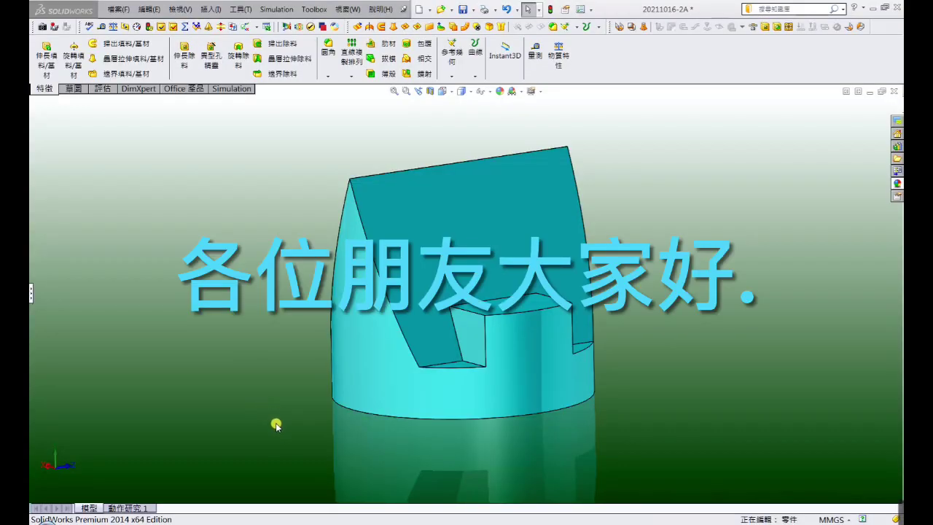
- Orbit the part to view the tall wedge and right slot, then open the exercise-239 drawing
mouse_move(280, 431)
middle_mouse_down()
mouse_move(369, 402)
mouse_move(484, 416)
mouse_move(516, 442)
mouse_move(542, 323)
mouse_move(542, 359)
mouse_move(400, 425)
mouse_move(270, 450)
mouse_move(246, 493)
middle_mouse_up()
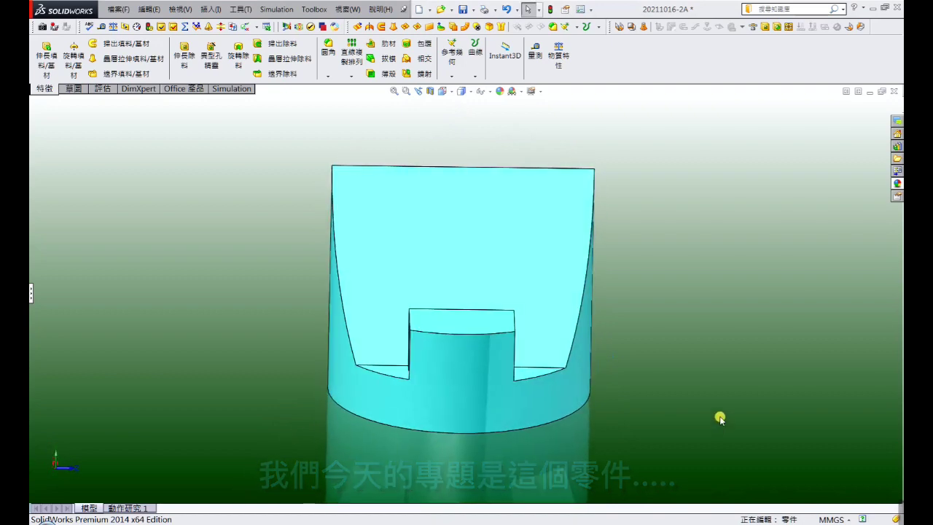
mouse_move(718, 416)
middle_mouse_down()
mouse_move(704, 352)
mouse_move(671, 396)
mouse_move(609, 399)
mouse_move(631, 418)
mouse_move(660, 371)
mouse_move(663, 406)
middle_mouse_up()
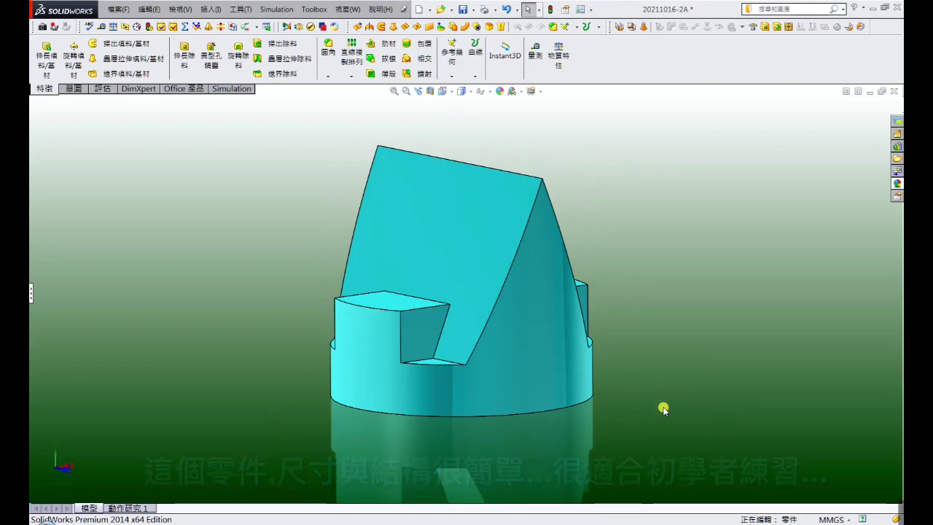
mouse_move(663, 407)
middle_mouse_down()
mouse_move(645, 407)
mouse_move(666, 352)
mouse_move(627, 385)
mouse_move(442, 401)
mouse_move(397, 454)
mouse_move(427, 440)
mouse_move(610, 423)
mouse_move(678, 473)
mouse_move(661, 455)
middle_mouse_up()
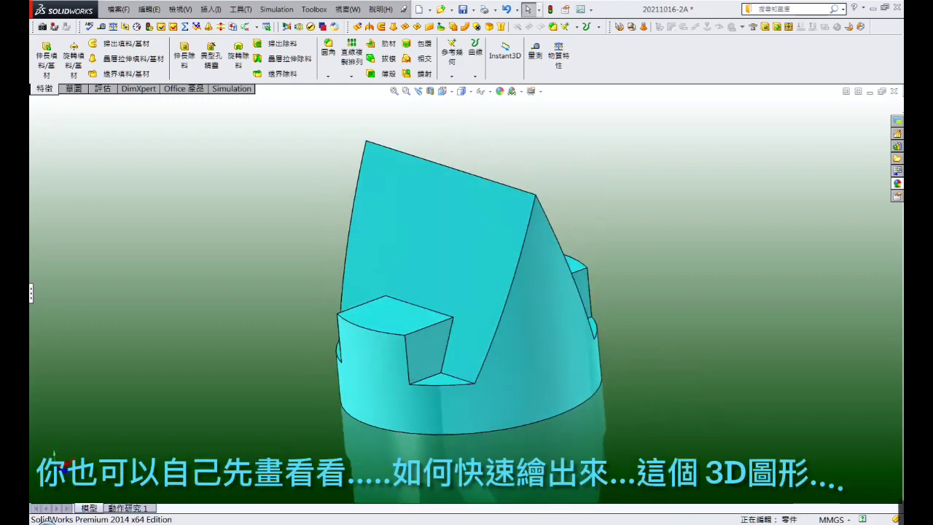
left_click(521, 463)
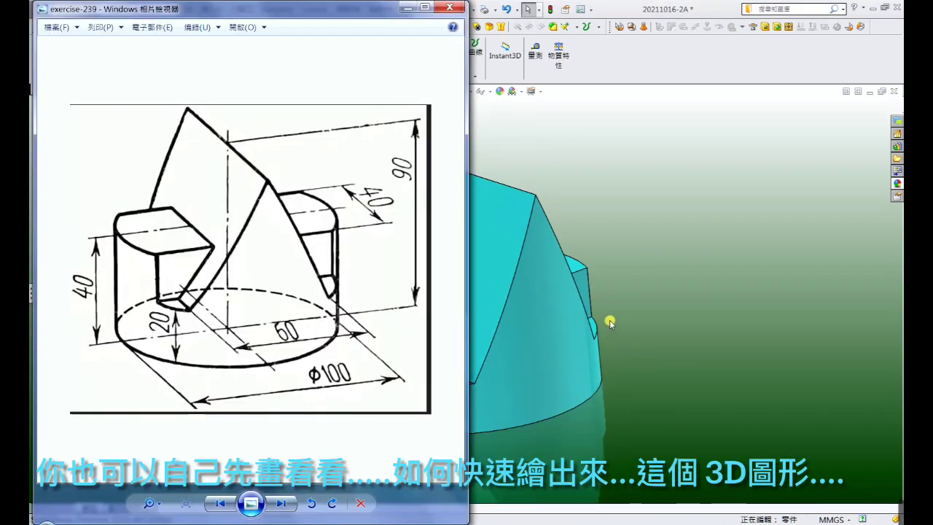
- Maximize the exercise-239 drawing in Photo Viewer, then switch back to SolidWorks
left_click(425, 7)
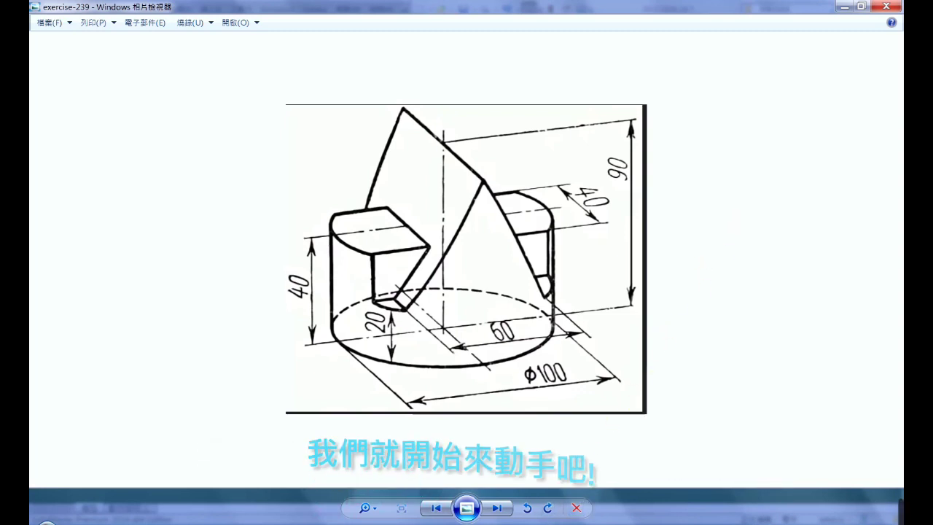
left_click(609, 484)
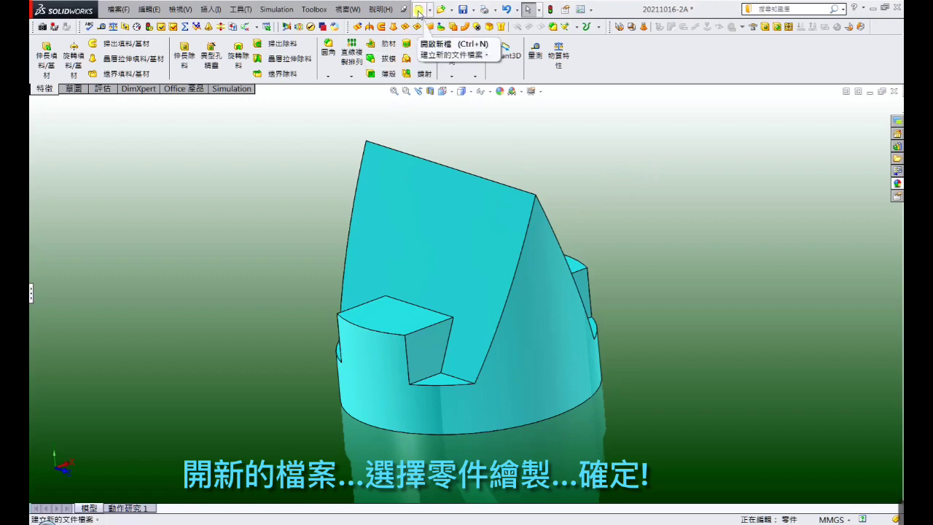
- Create a new part and start a sketch on the Top Plane
left_click(419, 10)
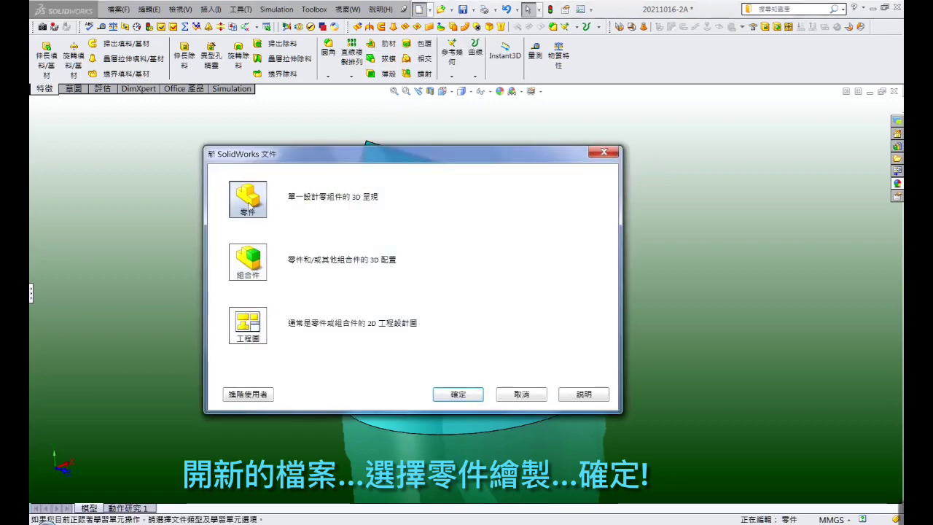
left_click(472, 395)
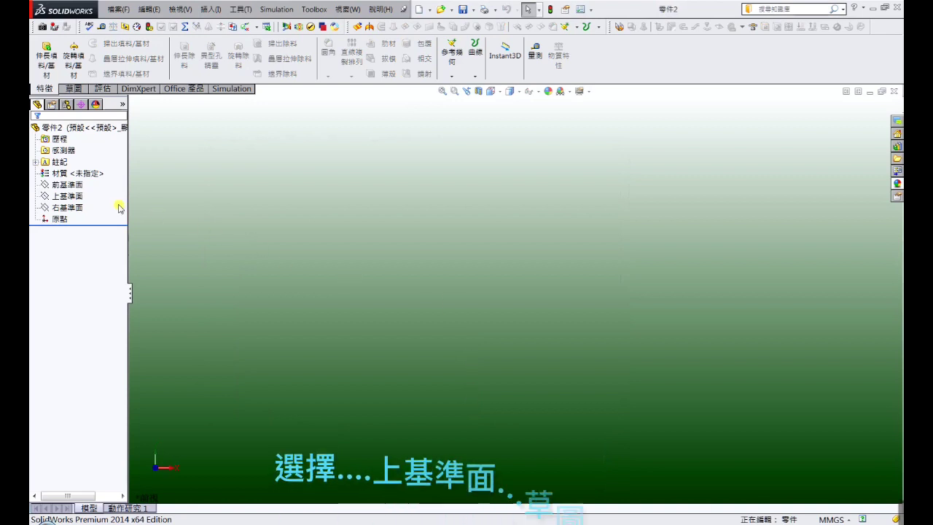
left_click(77, 197)
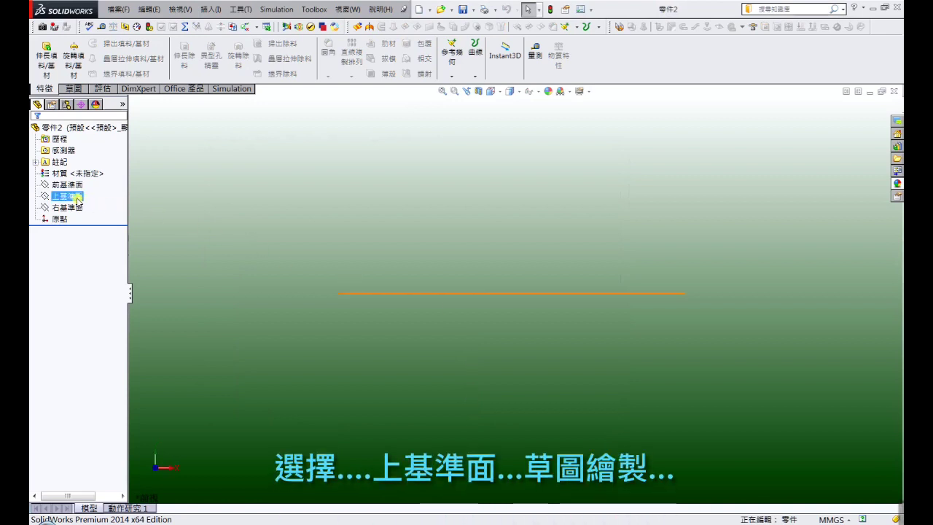
left_click(82, 184)
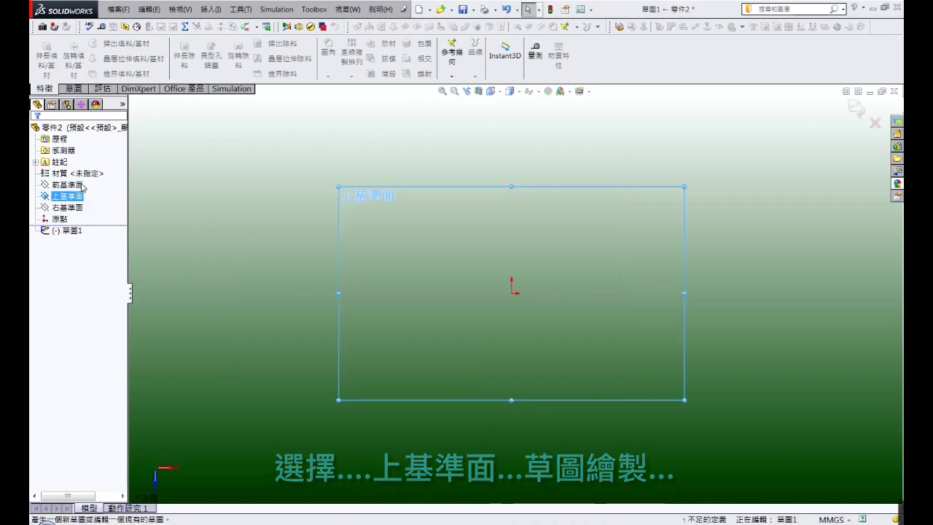
- Draw a circle centred on the origin
left_click(78, 89)
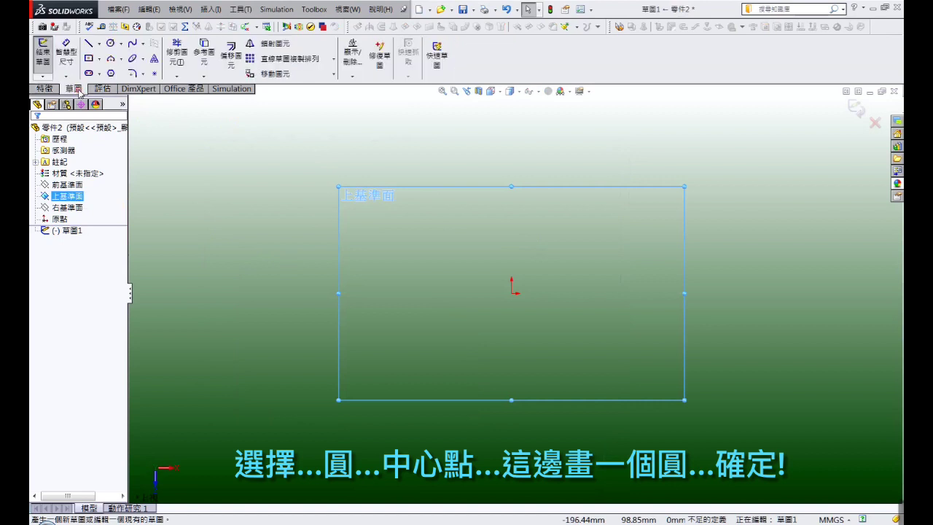
left_click(110, 43)
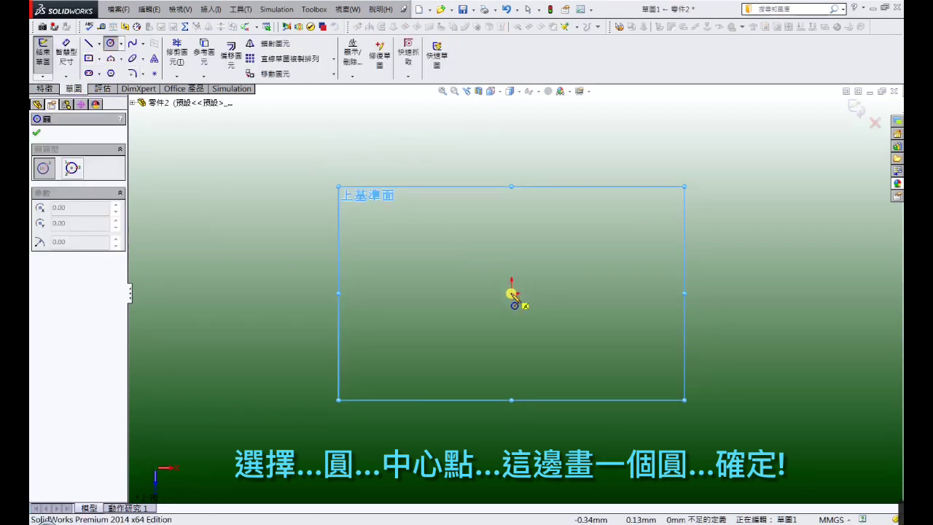
left_click(513, 294)
left_click(508, 149)
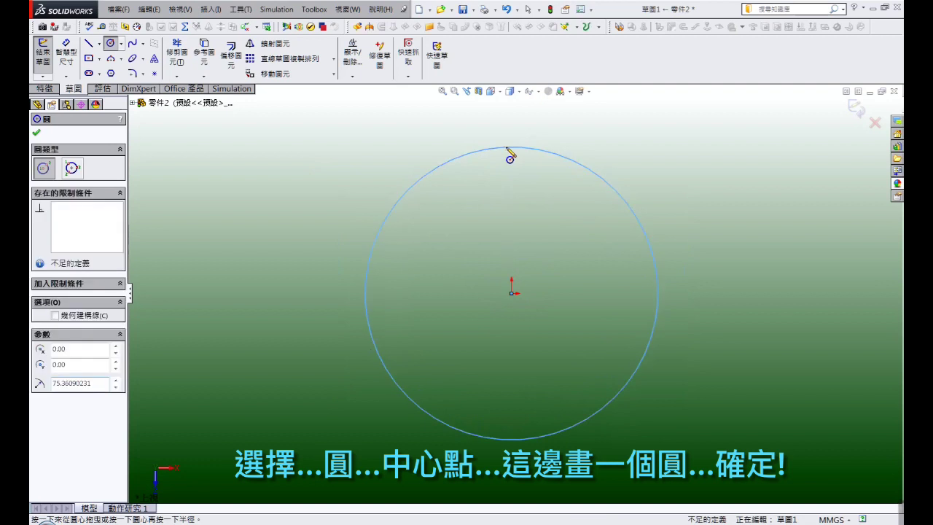
right_click(508, 153)
left_click(529, 152)
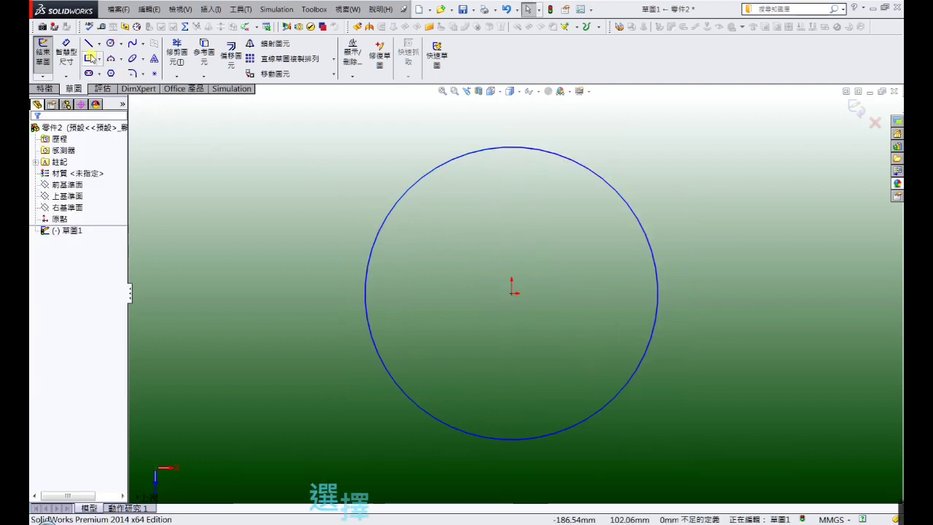
- Draw horizontal and vertical construction centerlines from the circle's edges to its centre
left_click(88, 43)
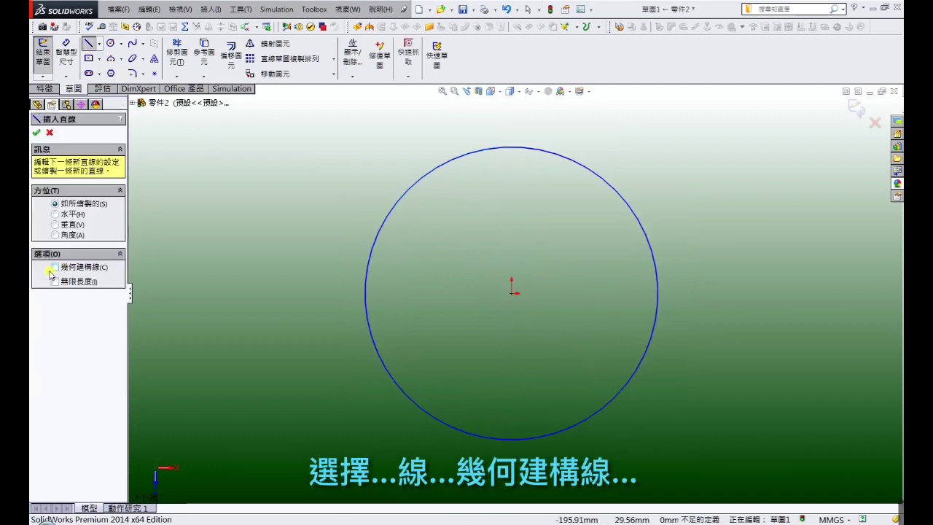
left_click(364, 293)
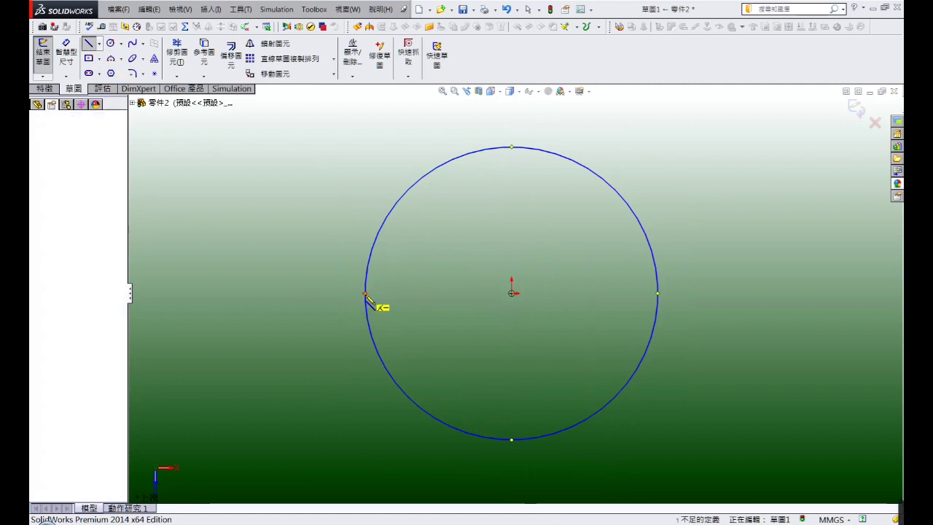
left_click(509, 292)
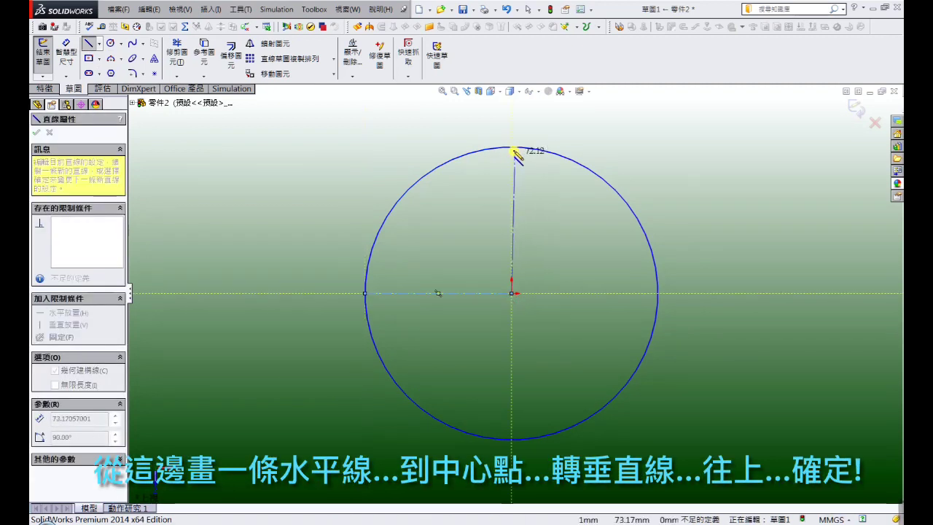
left_click(511, 147)
right_click(514, 150)
left_click(537, 154)
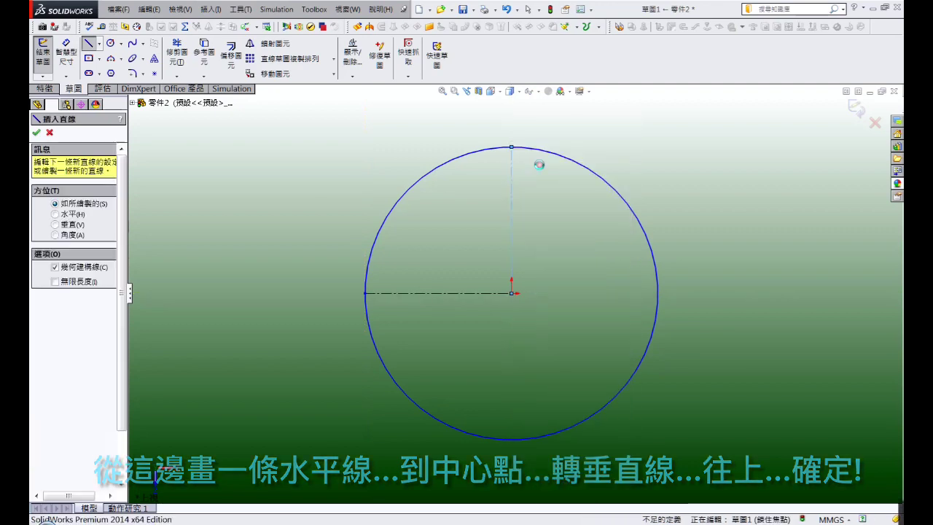
- Draw a horizontal chord across the upper part of the circle
left_click(88, 43)
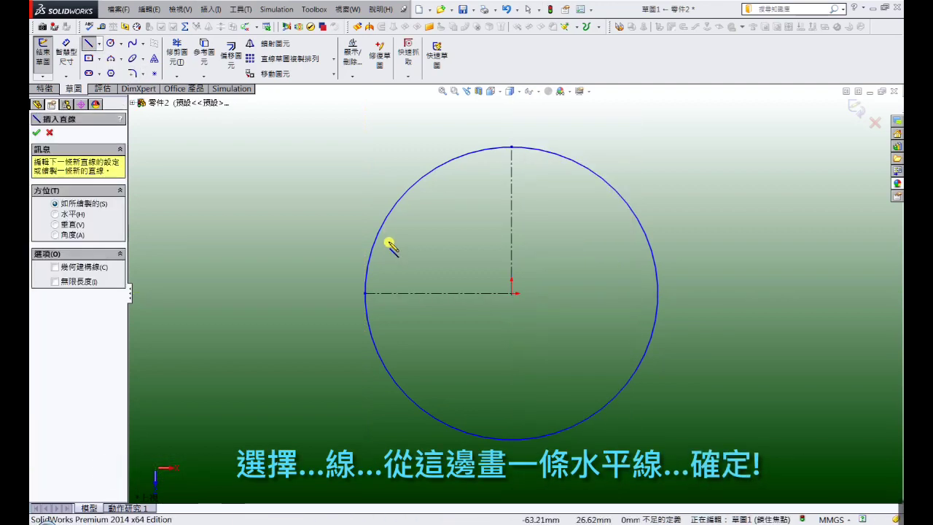
left_click(374, 243)
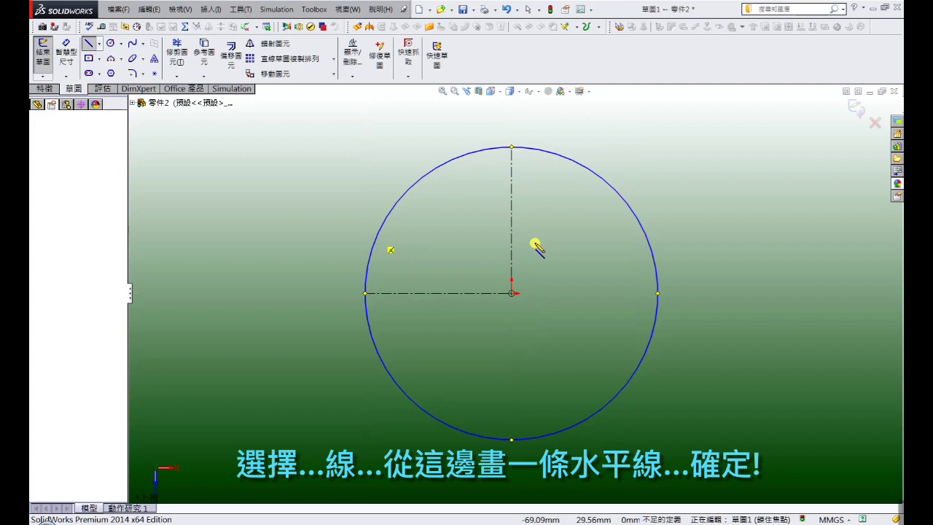
left_click(650, 244)
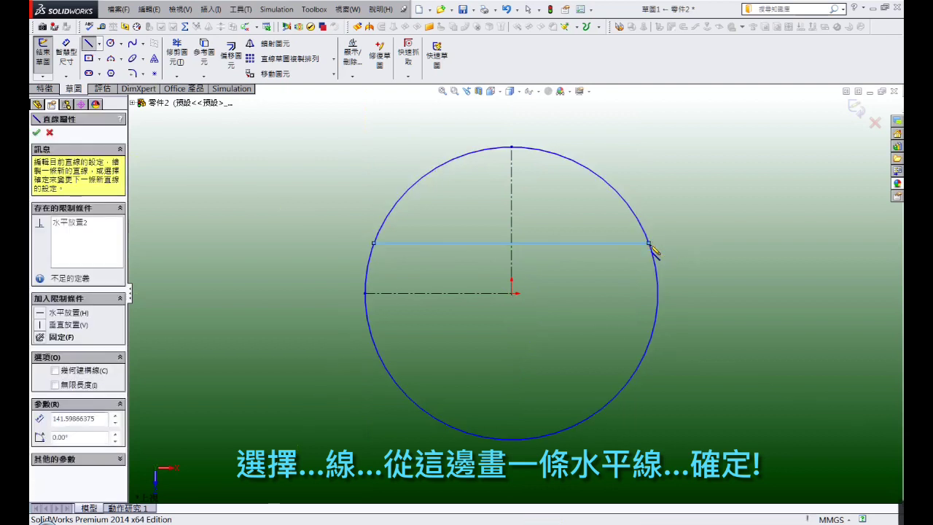
right_click(653, 250)
left_click(684, 157)
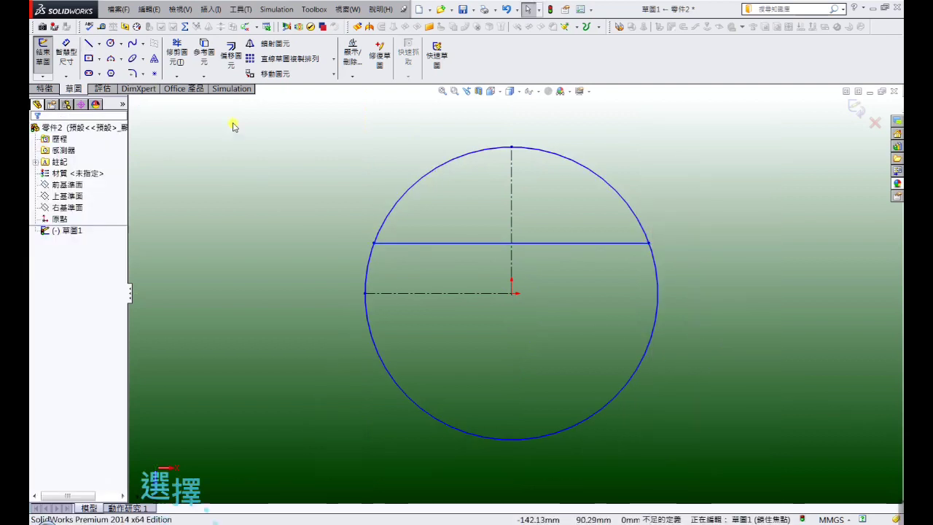
- Mirror the chord about the horizontal centerline to create the lower chord
left_click(270, 43)
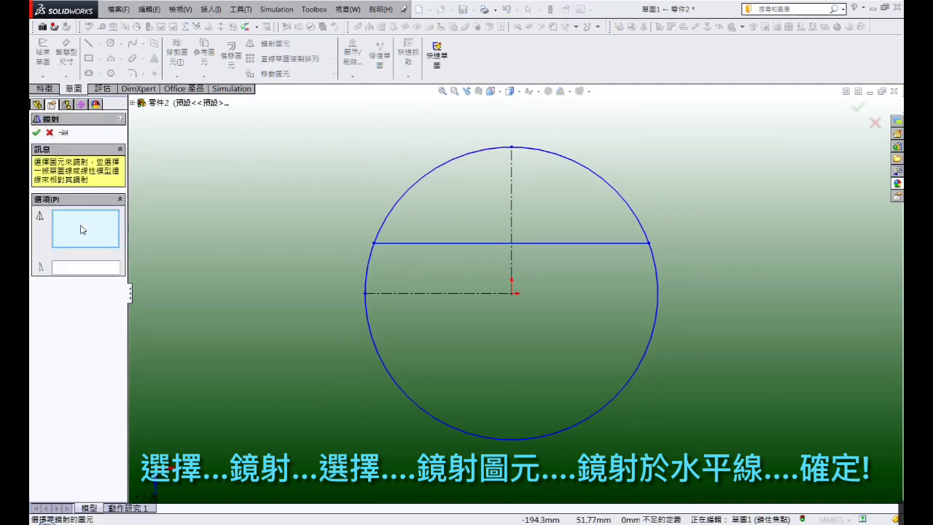
left_click(418, 246)
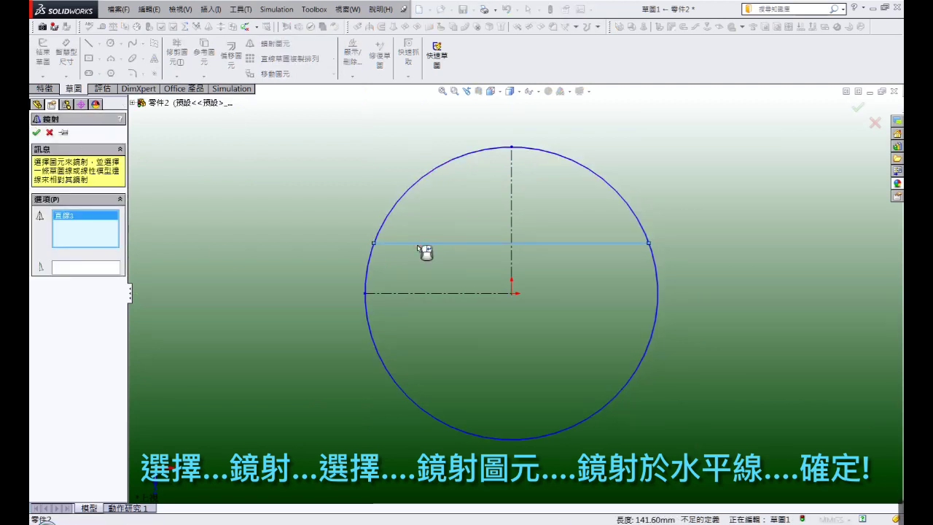
left_click(84, 270)
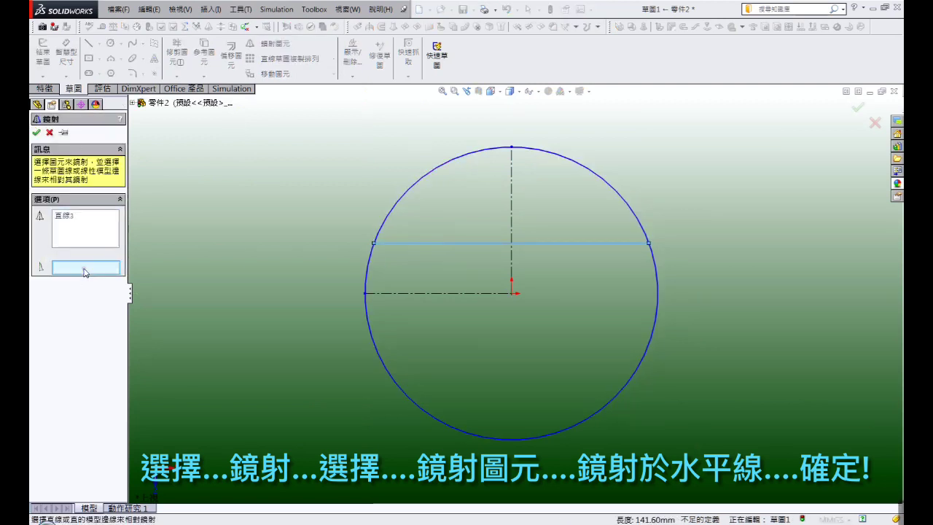
left_click(398, 295)
left_click(36, 132)
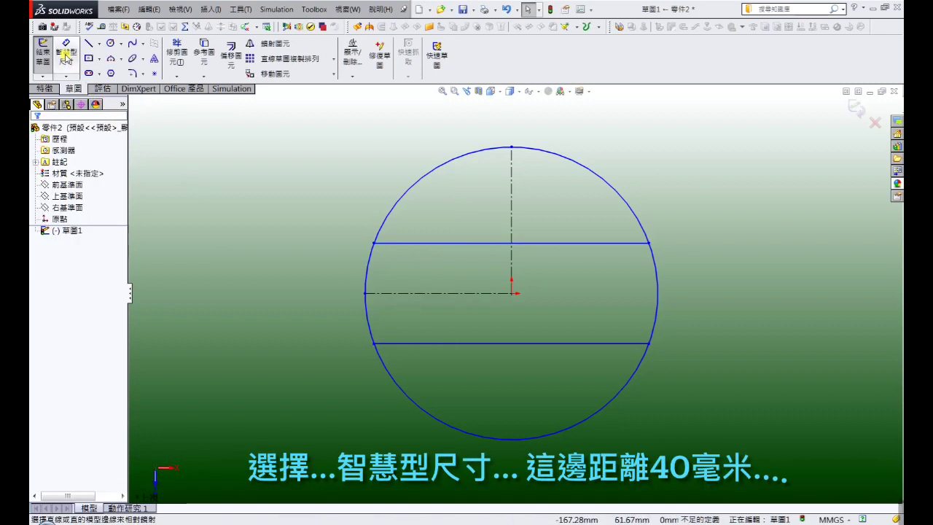
- Dimension the spacing between the two chords as 40 mm
left_click(65, 52)
left_click(462, 244)
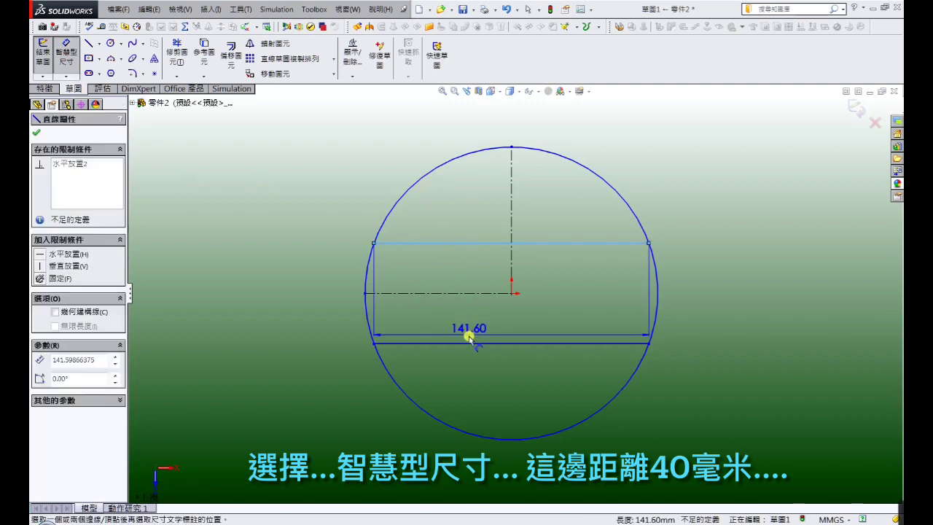
left_click(474, 343)
left_click(559, 284)
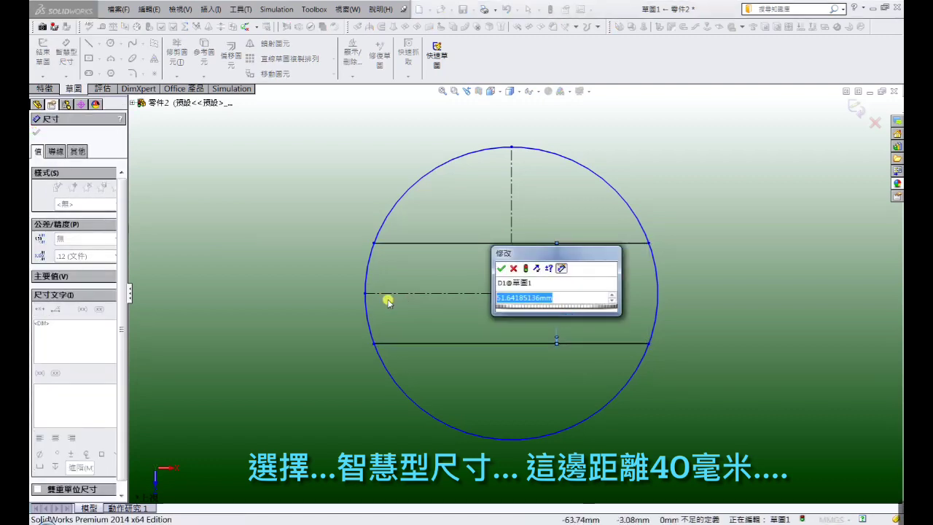
type("40")
key("Return")
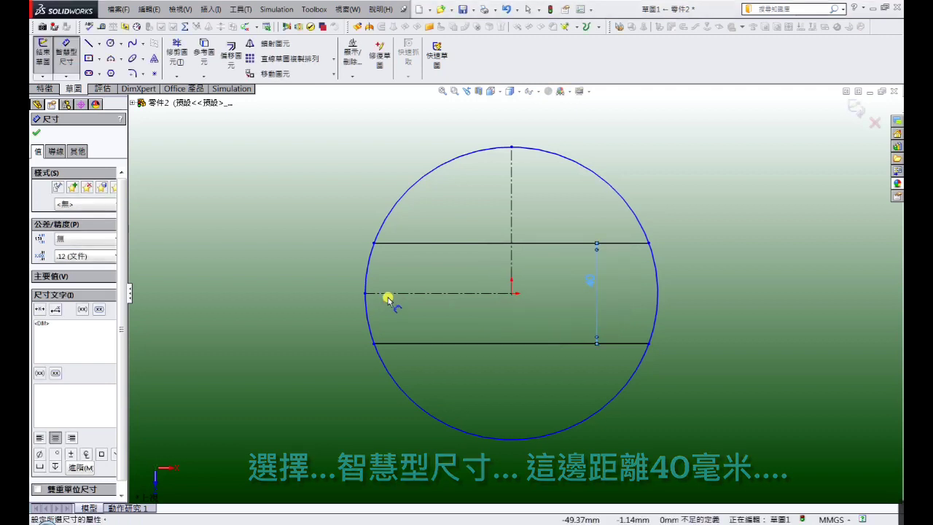
- Set the circle's diameter dimension to 100 mm
left_click(385, 226)
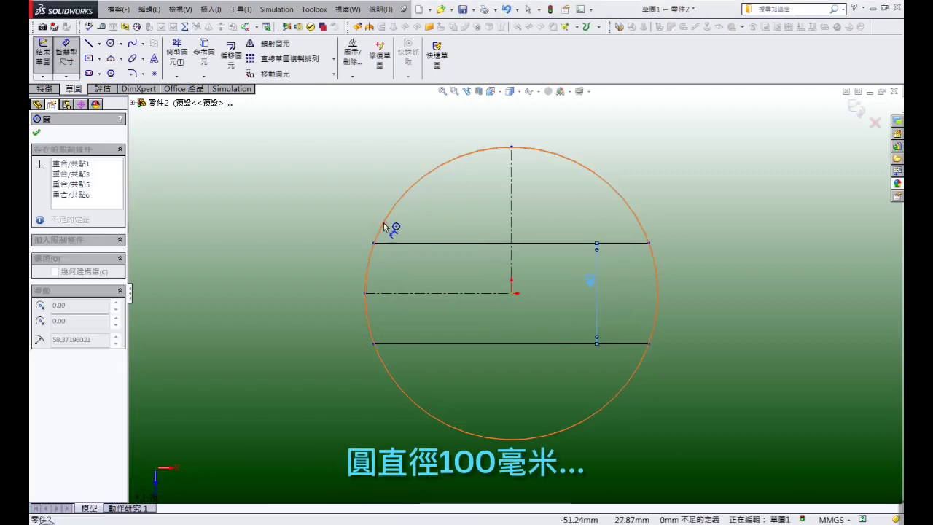
left_click(368, 207)
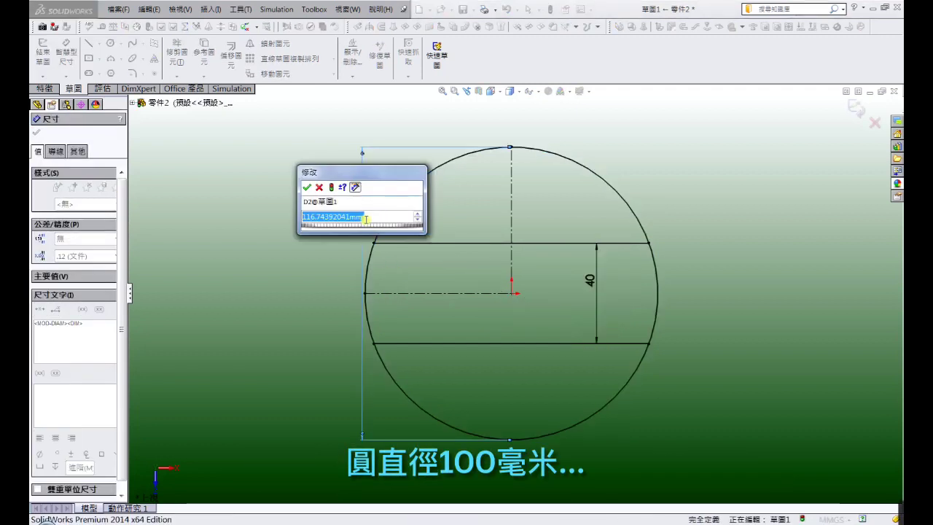
type("10")
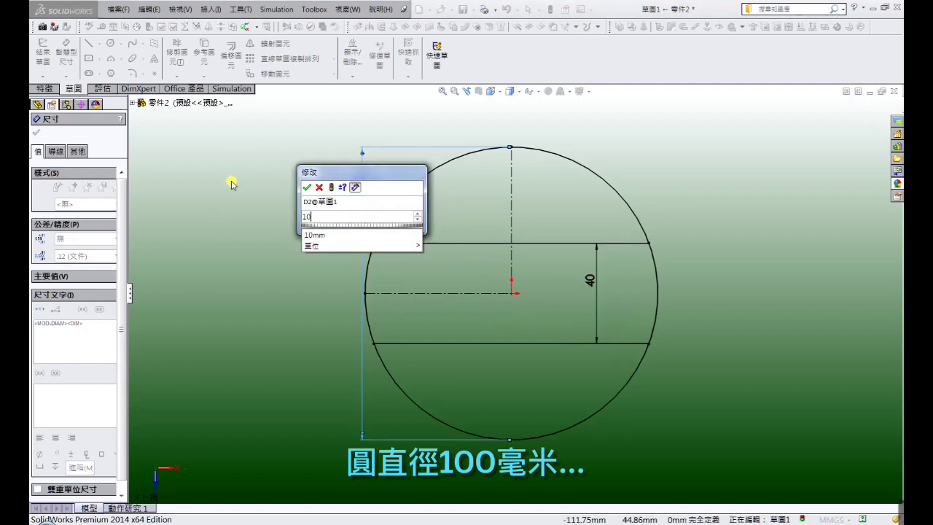
type("0")
key("Return")
left_click(231, 184)
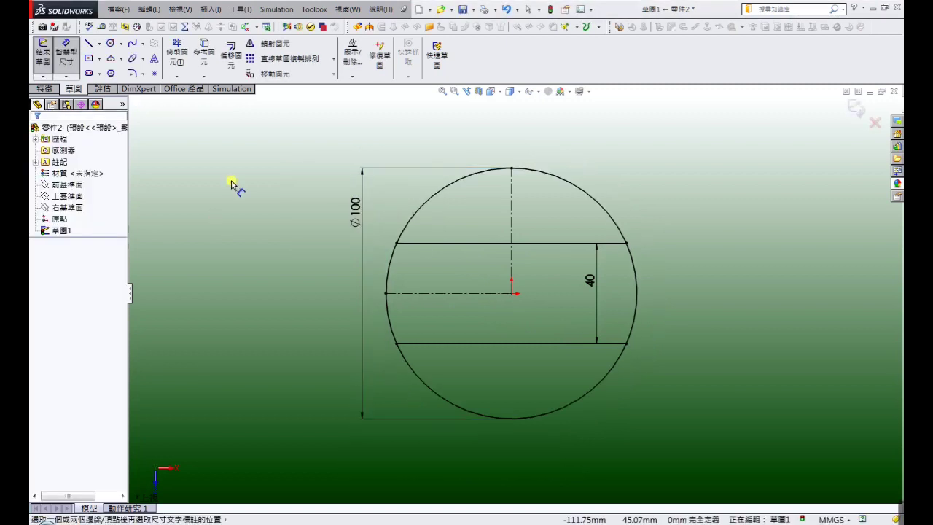
- Extrude both outer side regions 20 mm as Extrude1
left_click(53, 89)
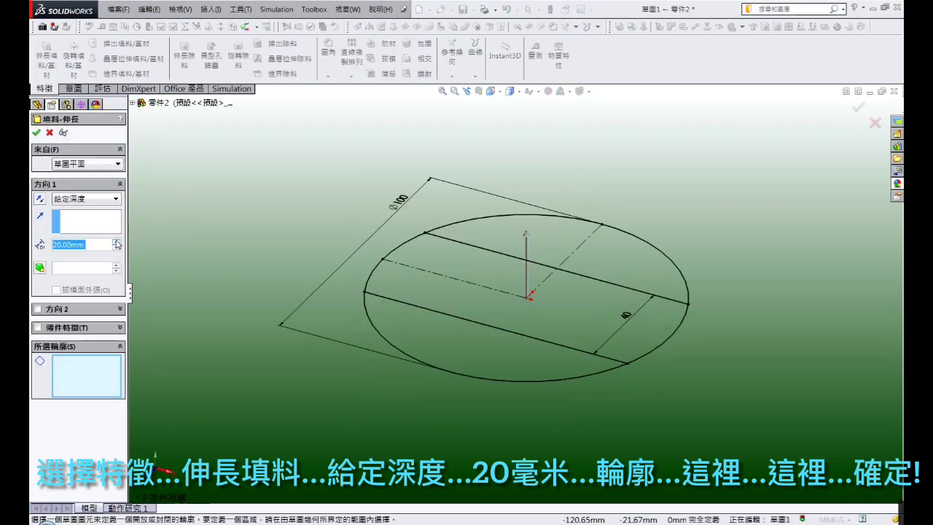
left_click(493, 351)
left_click(639, 252)
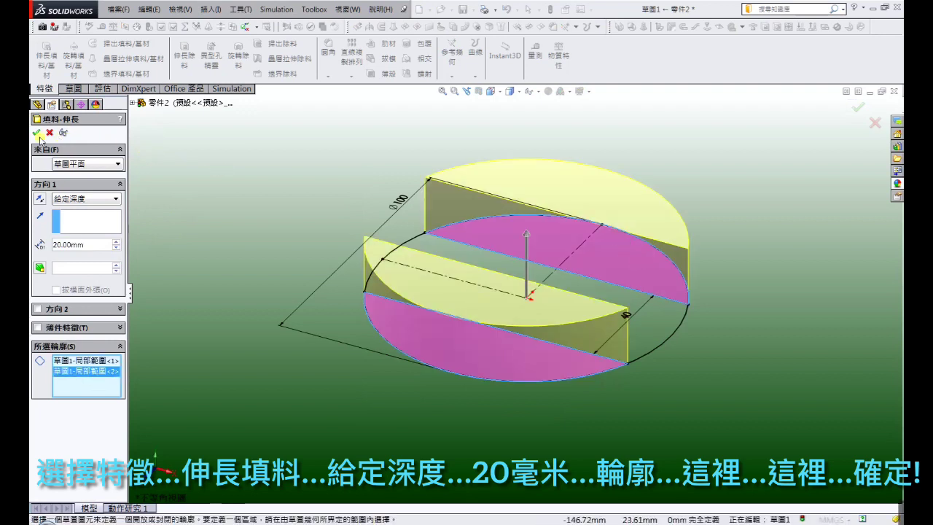
left_click(37, 134)
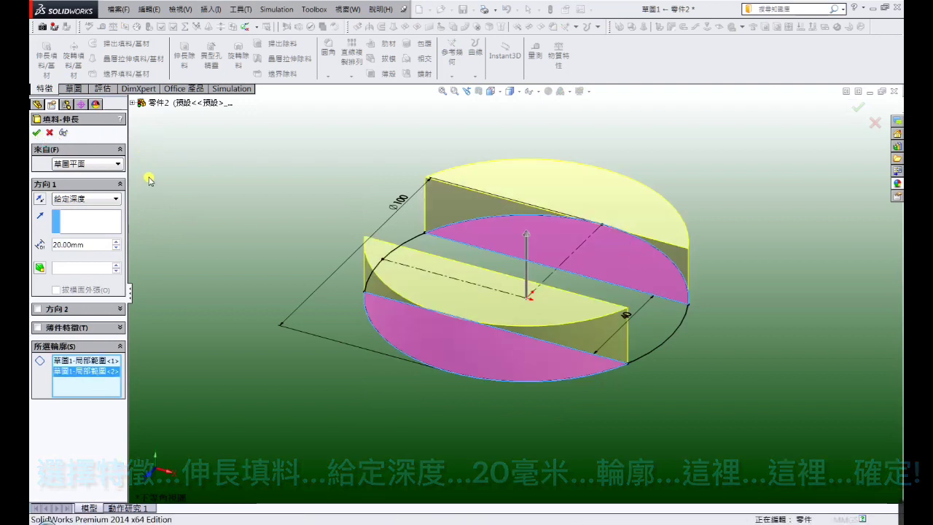
- Reuse Sketch1 to extrude the central region 40 mm as Extrude2
left_click(35, 242)
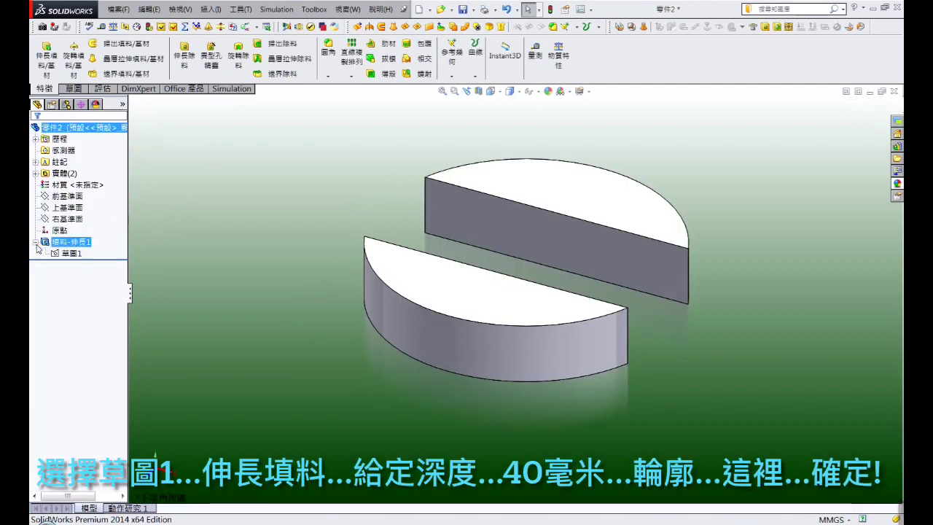
left_click(68, 255)
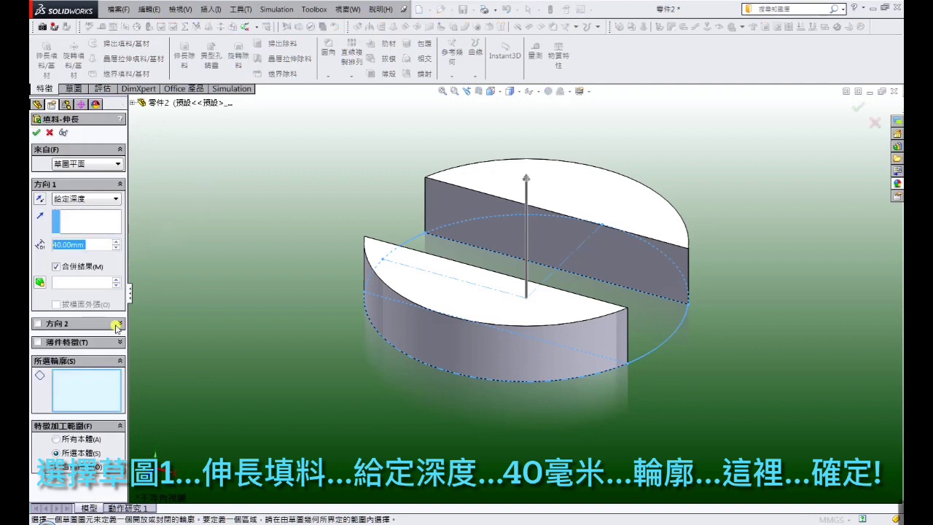
left_click(455, 267)
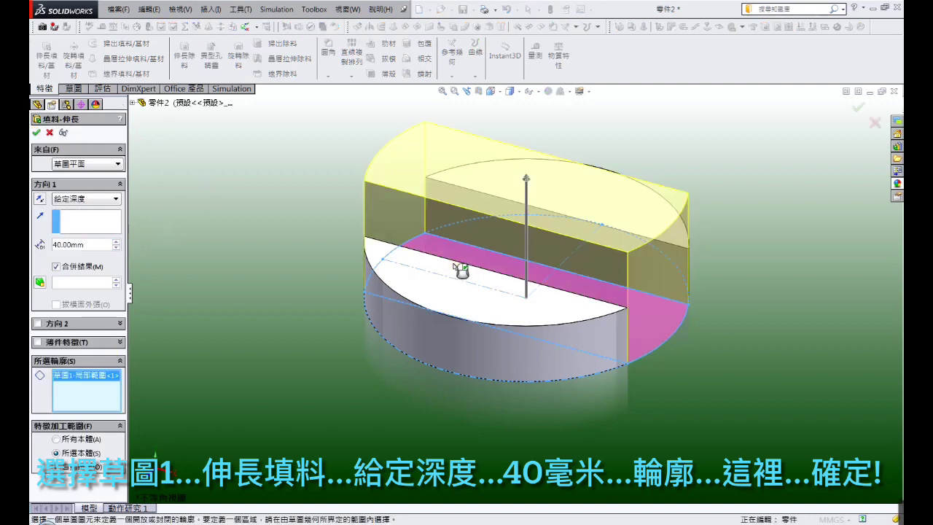
left_click(34, 133)
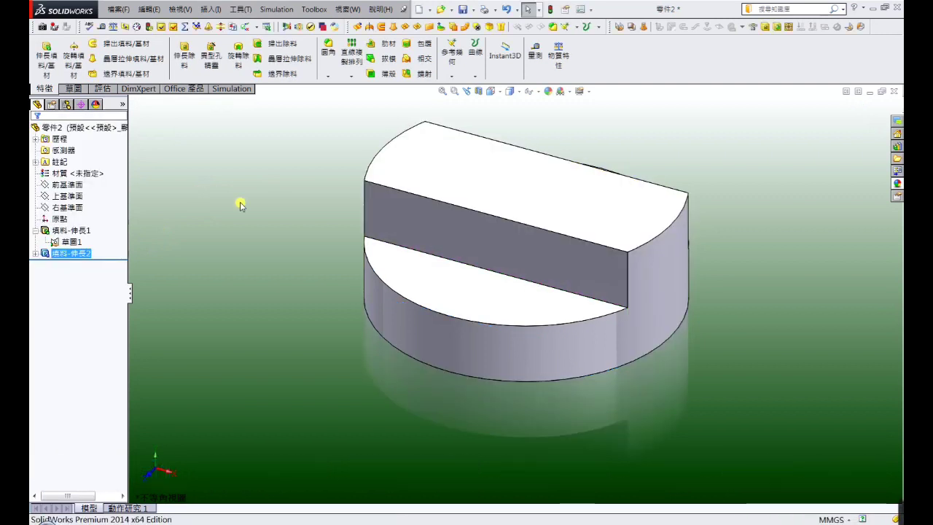
- Start a sketch on the Front Plane and view it normal to the screen
left_click(76, 186)
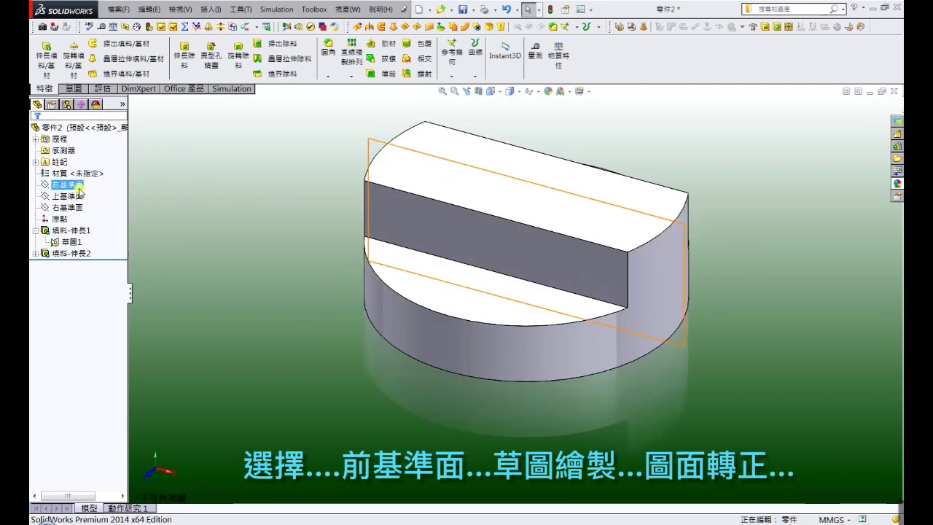
left_click(80, 191)
left_click(85, 175)
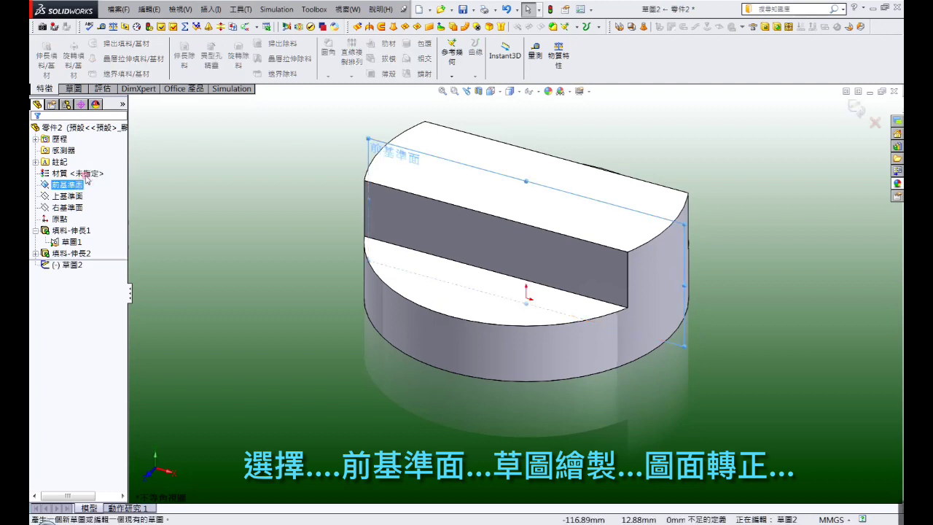
left_click(500, 95)
left_click(545, 144)
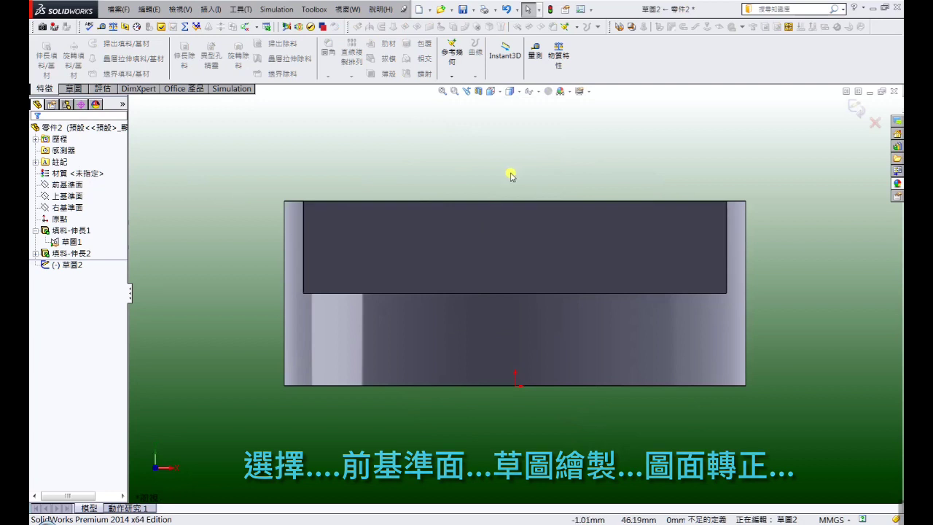
scroll(549, 186, "down", 1)
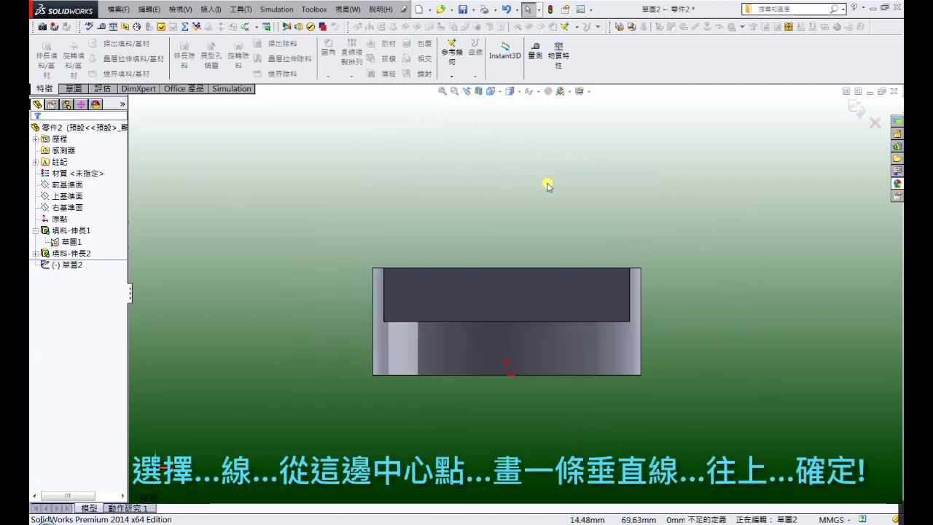
- Draw a vertical line up from the bottom-edge midpoint and make it construction geometry
left_click(64, 89)
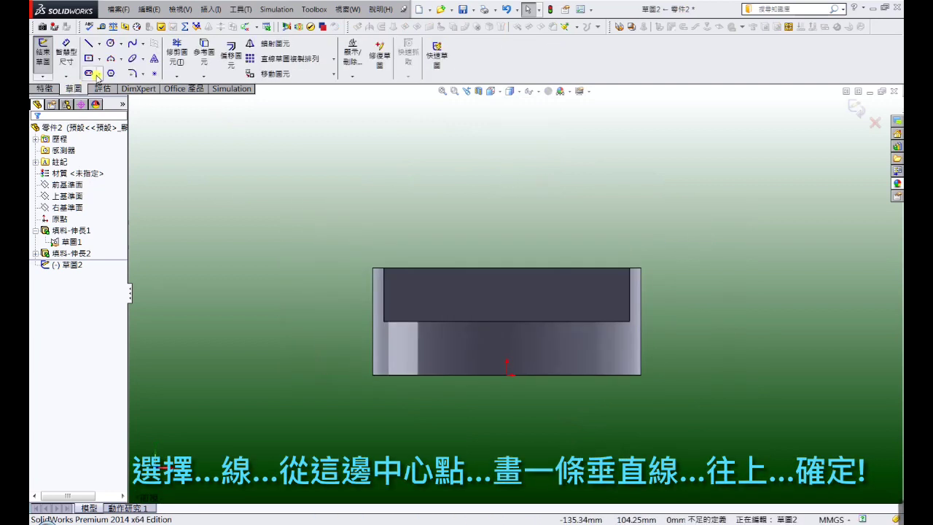
left_click(88, 44)
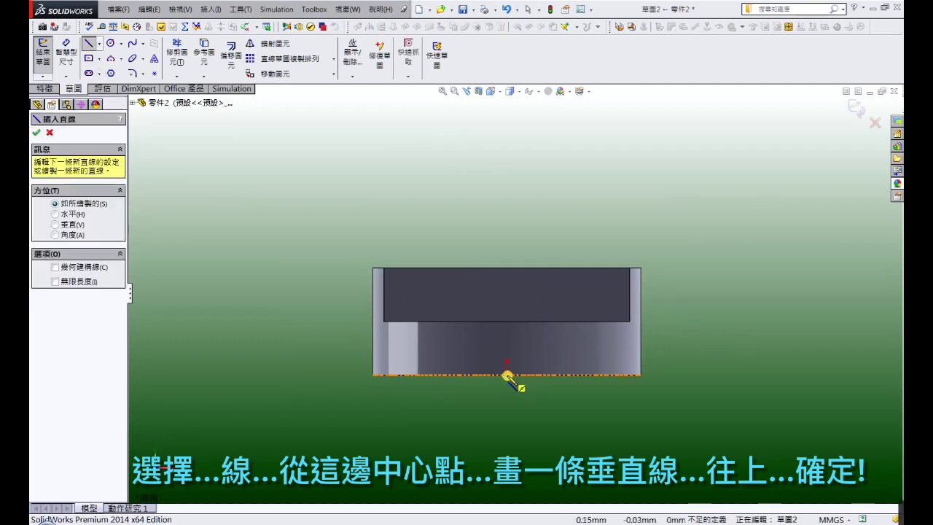
left_click(506, 375)
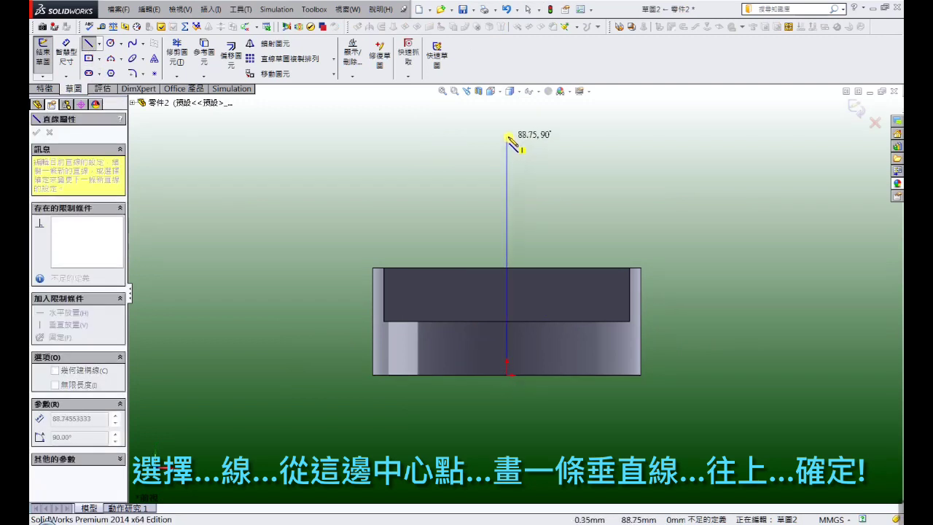
left_click(508, 136)
right_click(507, 138)
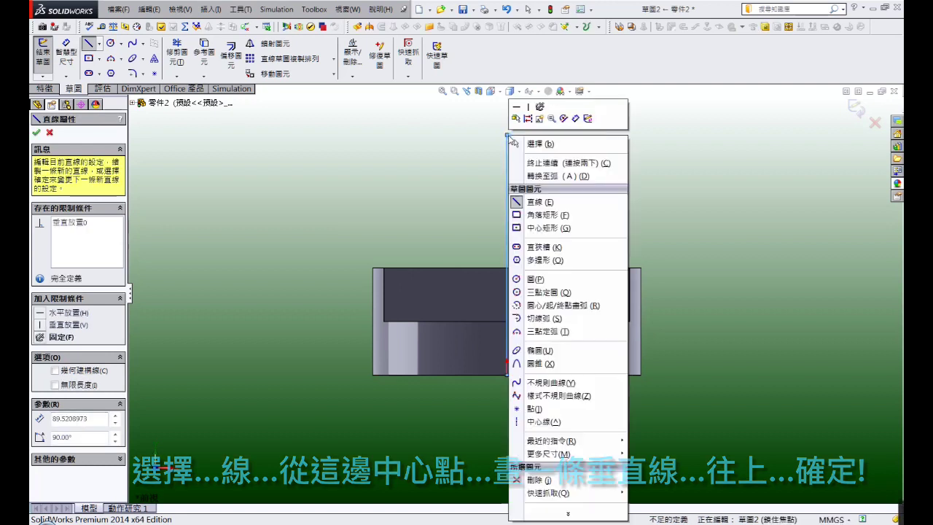
left_click(515, 159)
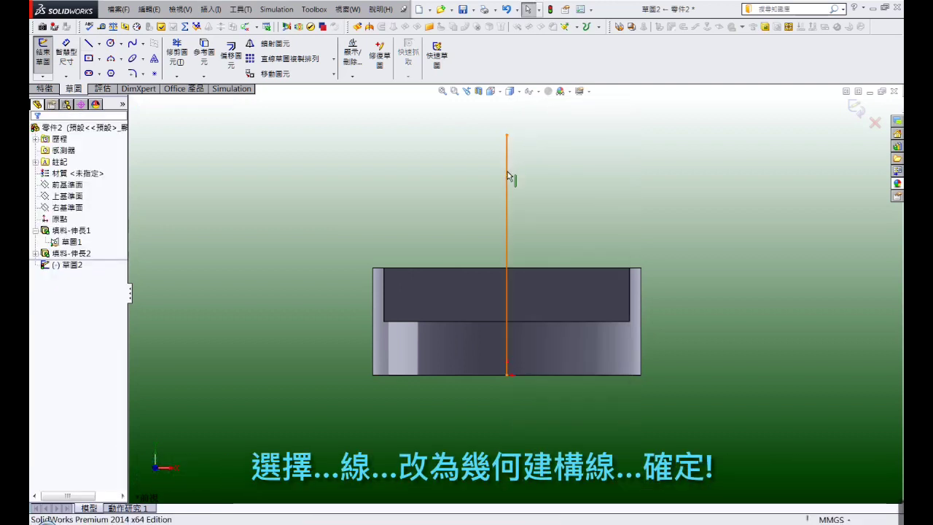
left_click(508, 171)
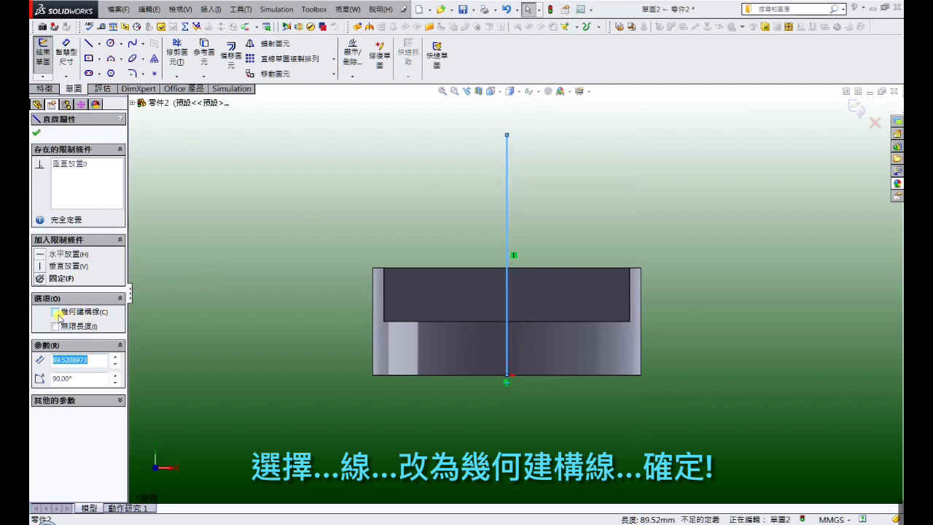
left_click(239, 250)
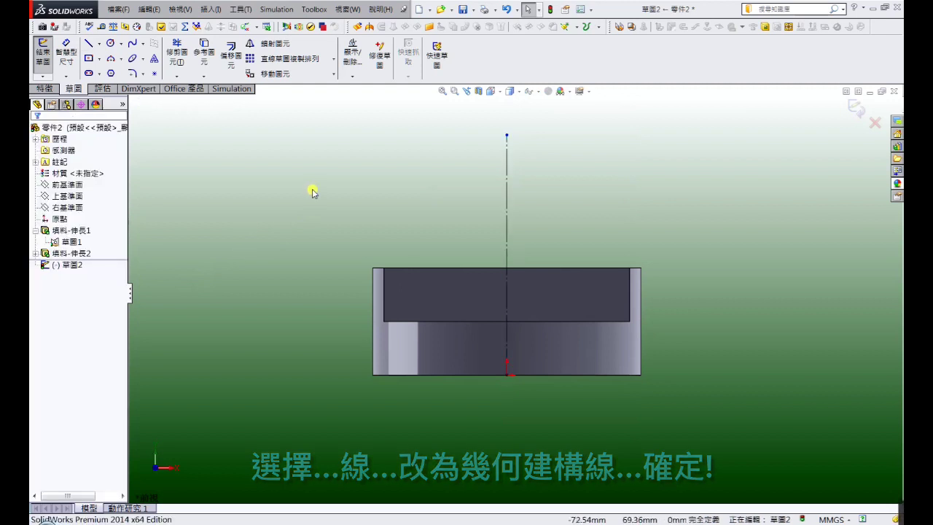
- Draw a slanted line from the centerline top to the slab edge, then horizontal back
left_click(88, 43)
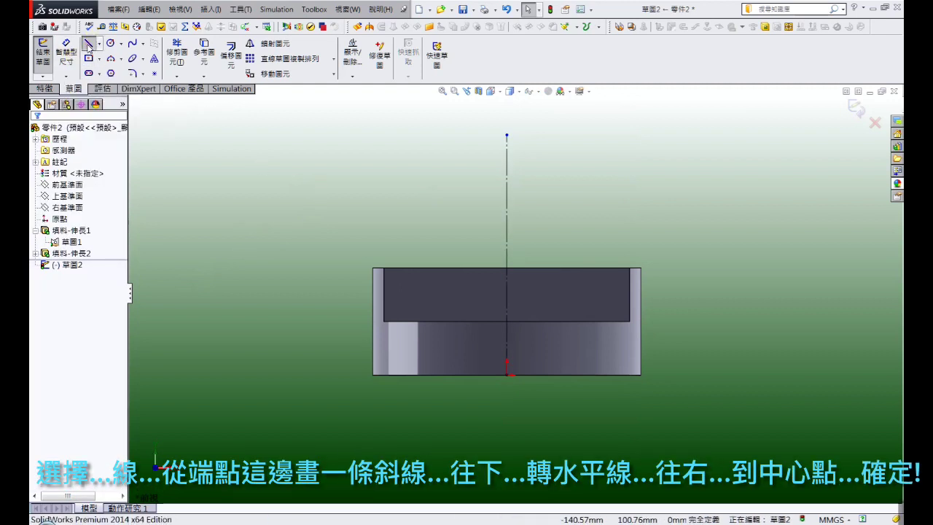
left_click(507, 135)
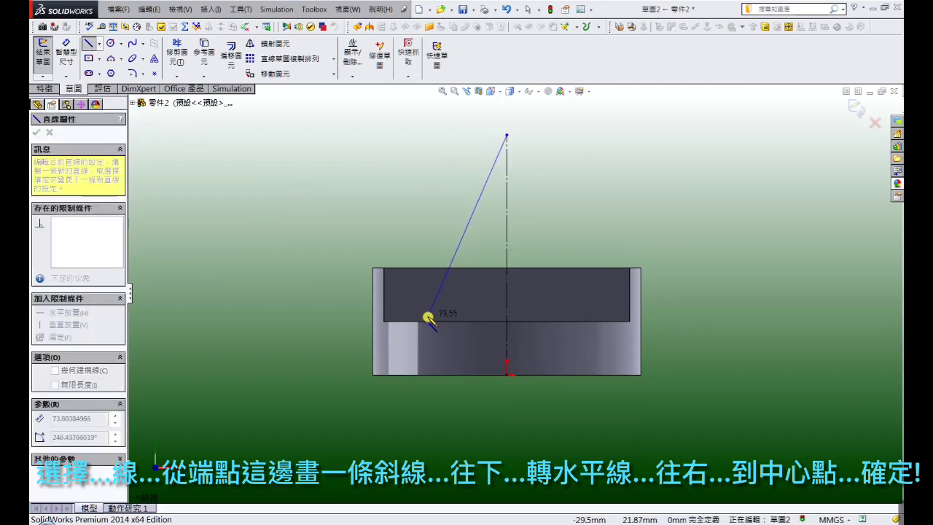
left_click(425, 322)
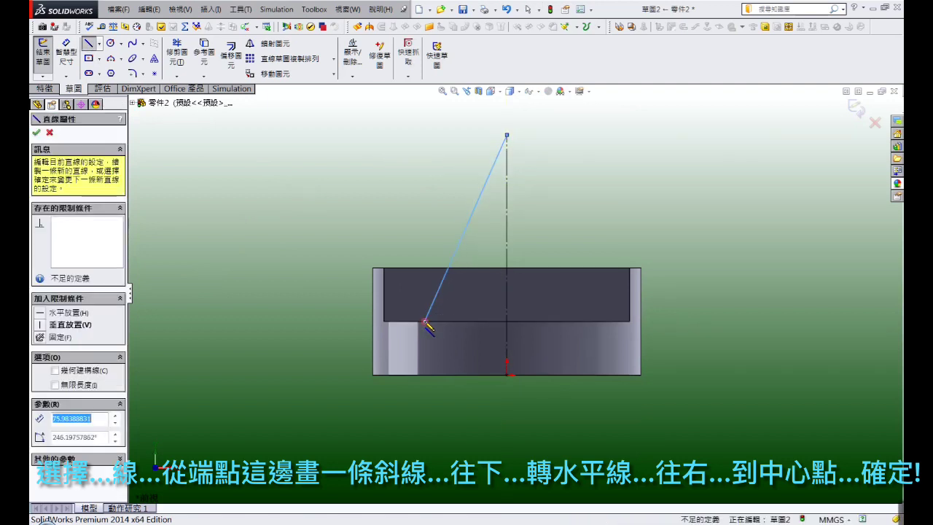
left_click(506, 323)
right_click(507, 323)
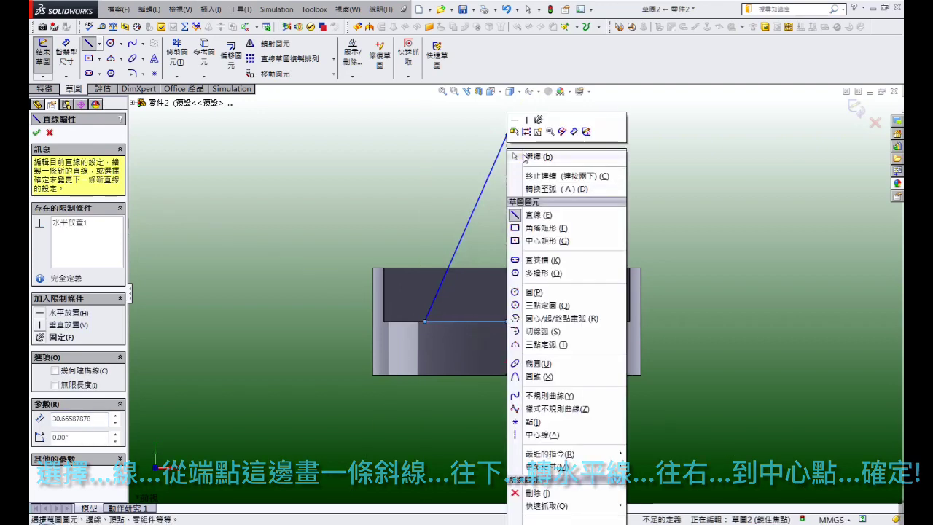
left_click(532, 156)
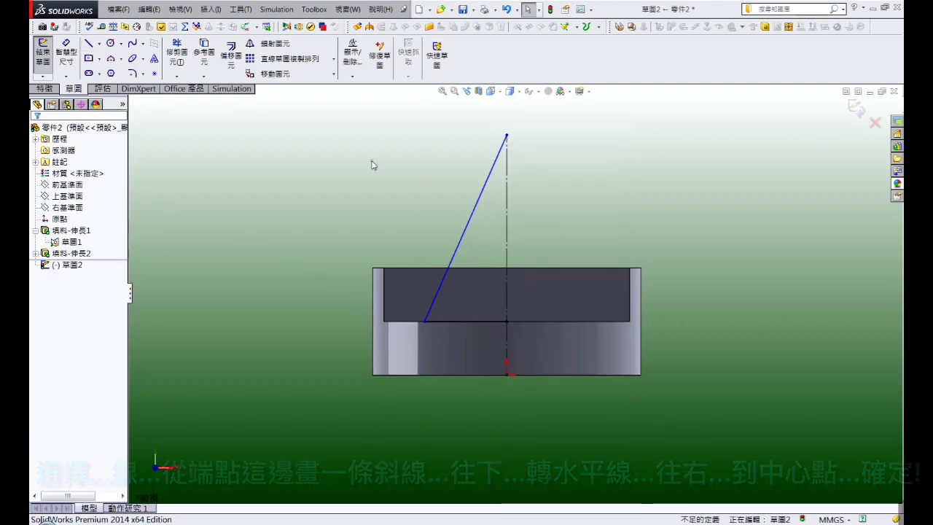
- Mirror the slanted and horizontal lines about the vertical centerline to close the triangle
left_click(271, 43)
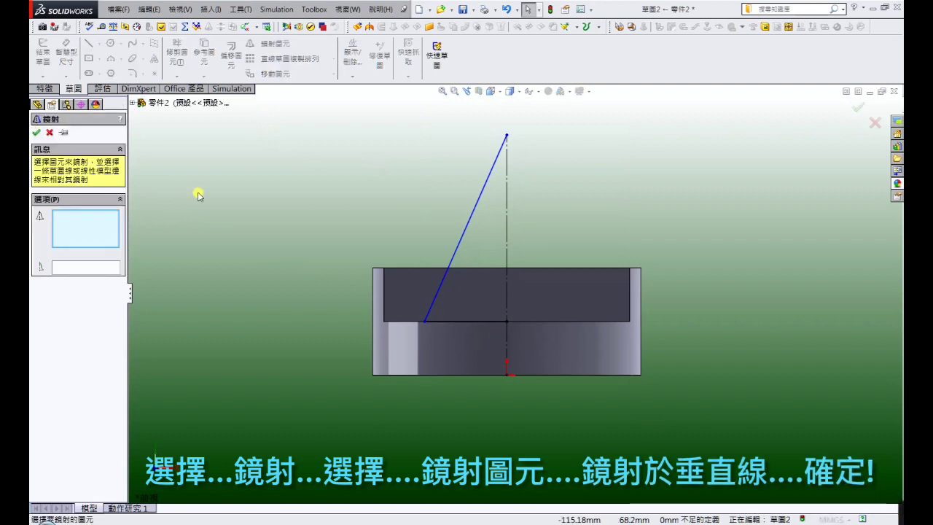
left_click(467, 233)
left_click(471, 321)
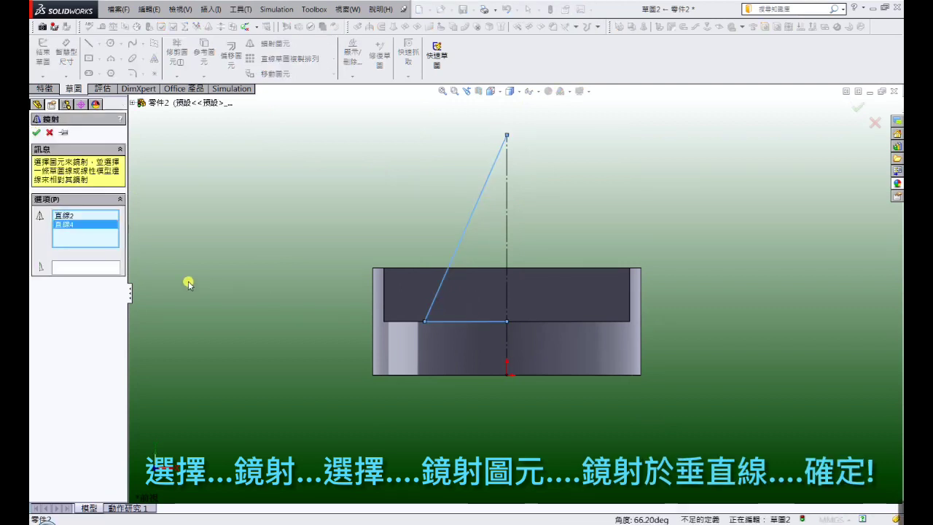
left_click(102, 270)
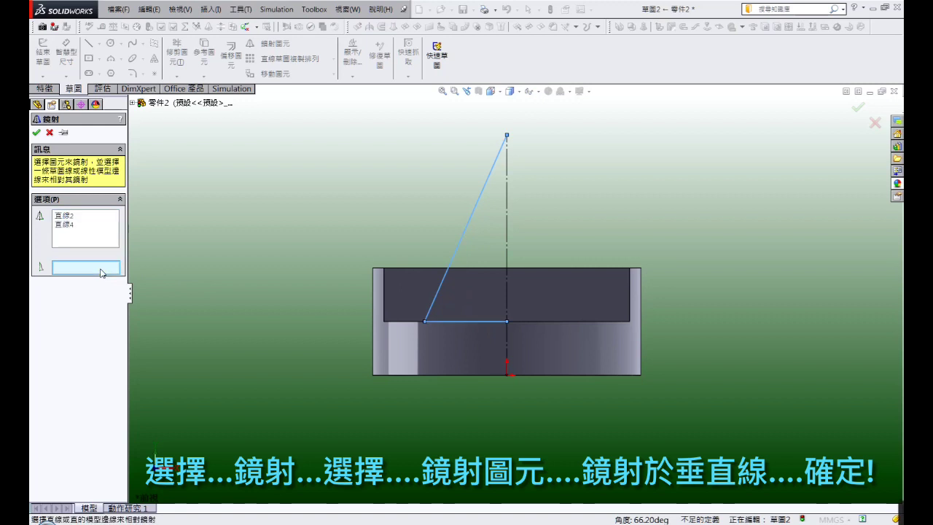
left_click(507, 247)
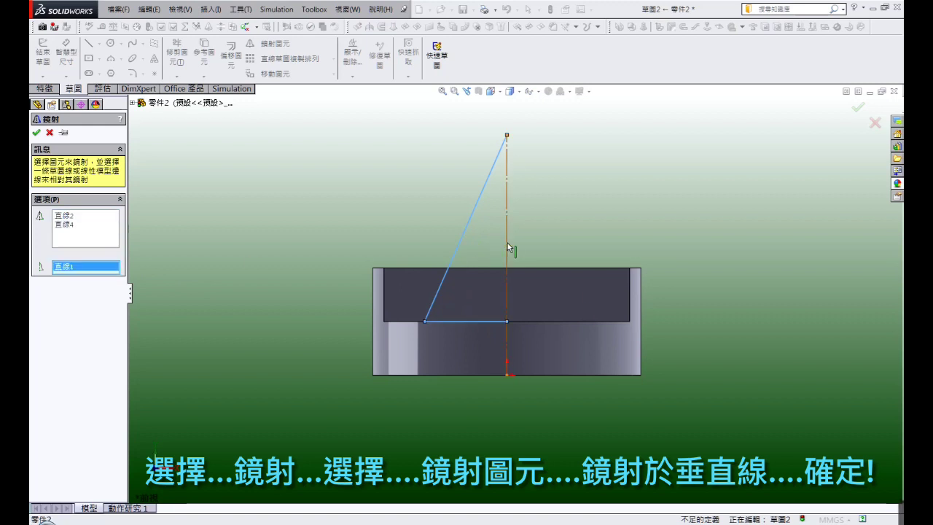
left_click(35, 132)
left_click(67, 52)
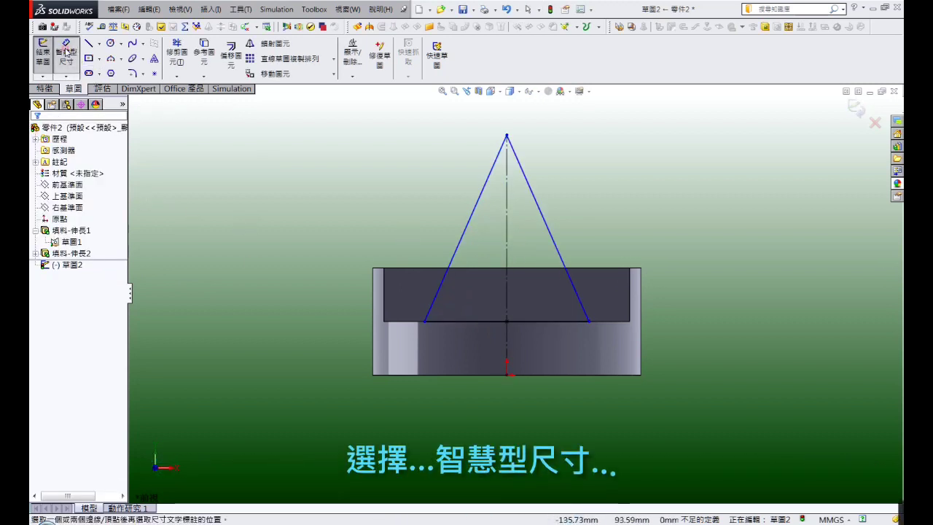
- Dimension the triangle's height from apex to bottom midpoint as 90 mm
left_click(508, 135)
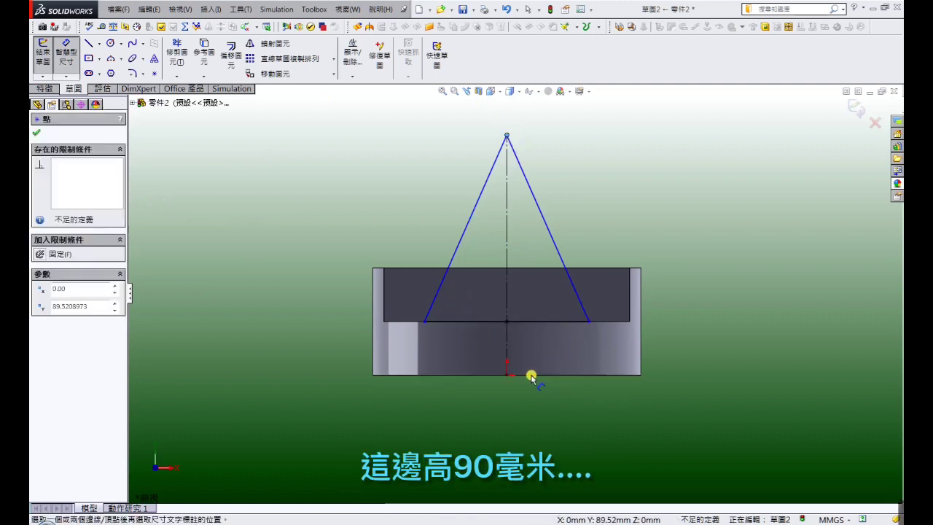
left_click(507, 375)
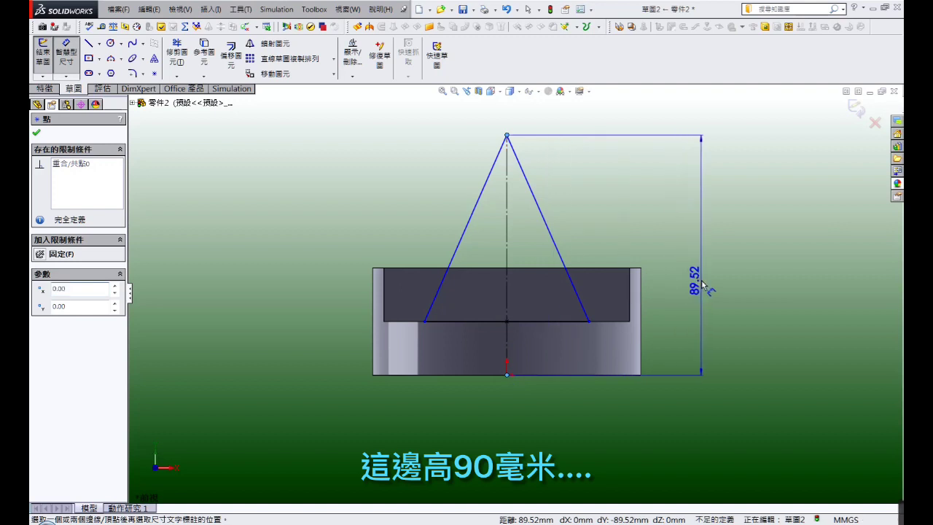
left_click(703, 288)
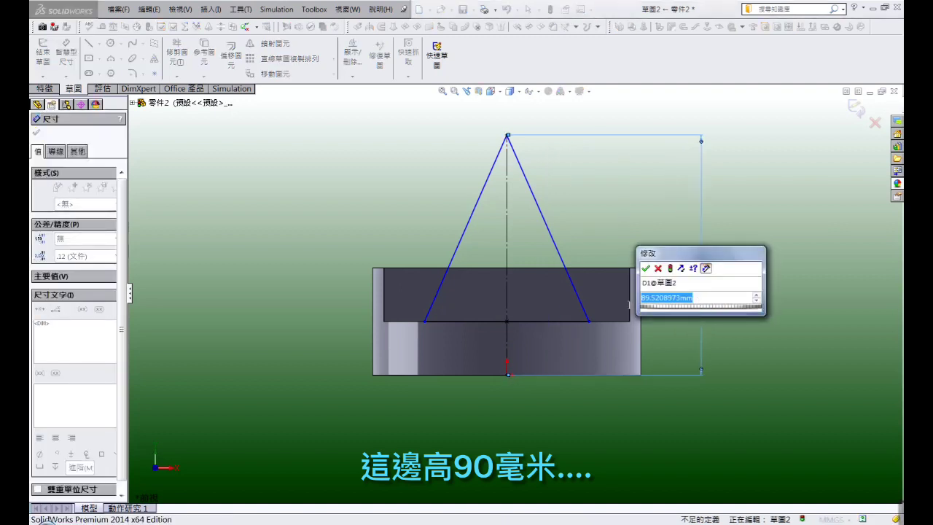
type("90")
key("Return")
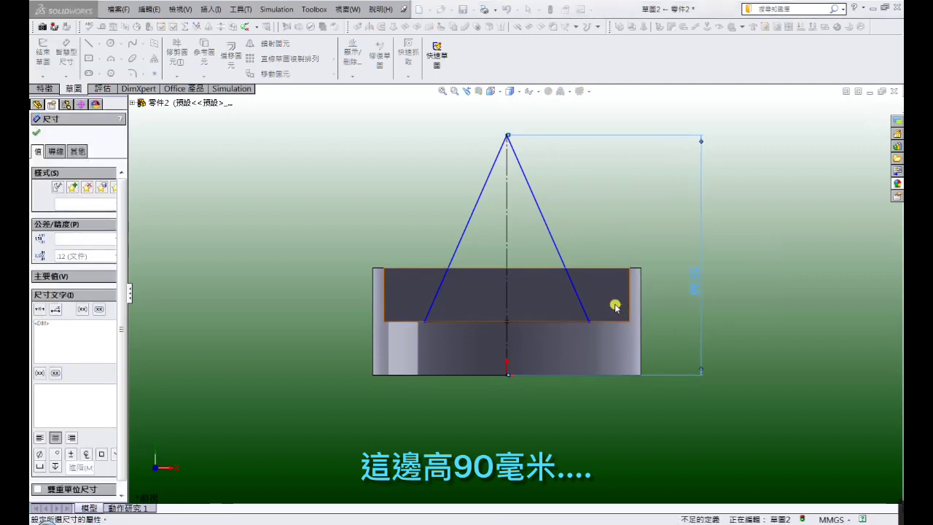
- Dimension the triangle's base line as 60 mm wide
left_click(474, 323)
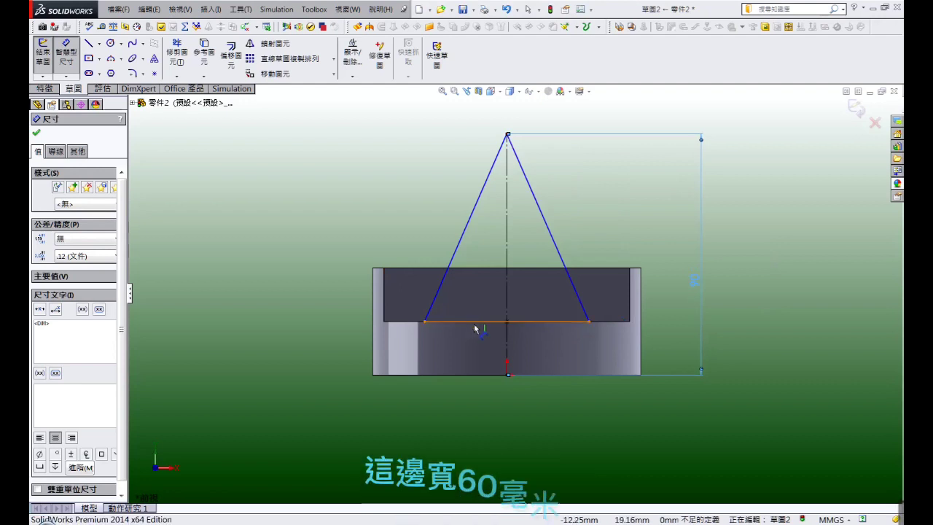
left_click(490, 416)
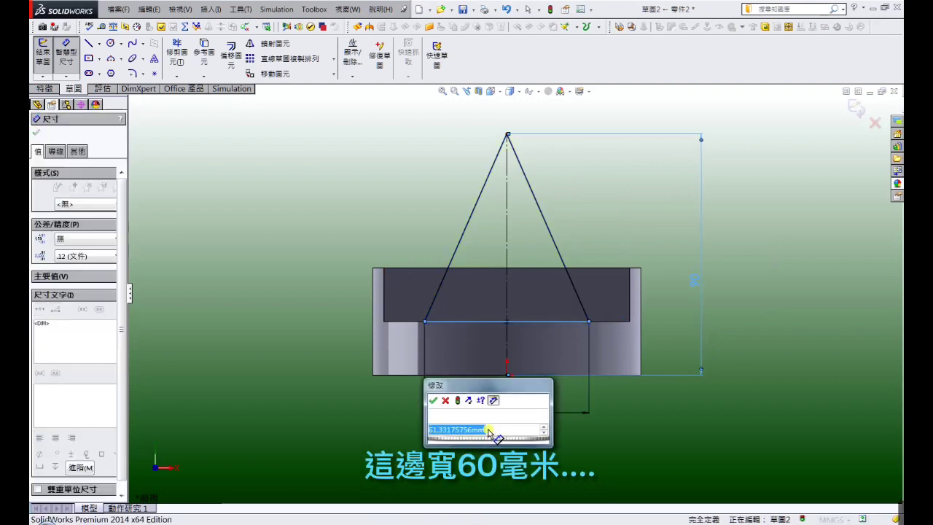
type("60")
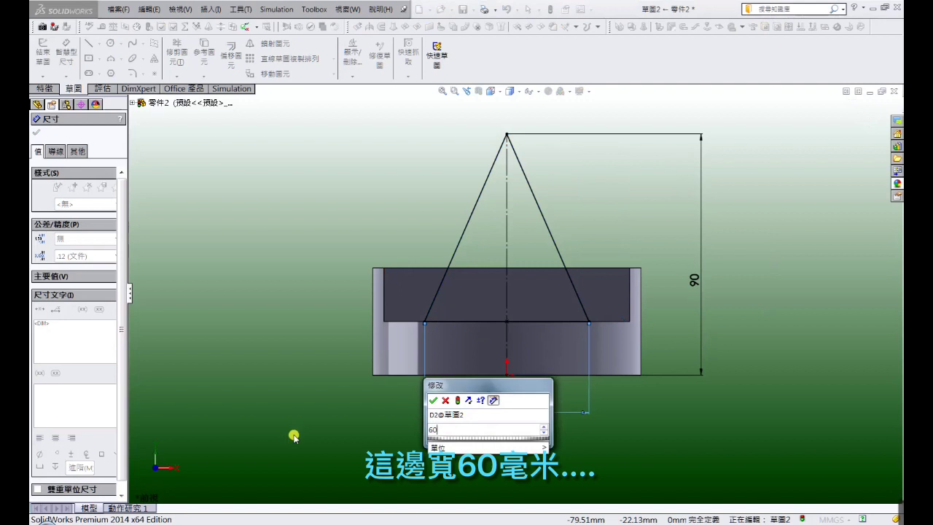
key("Return")
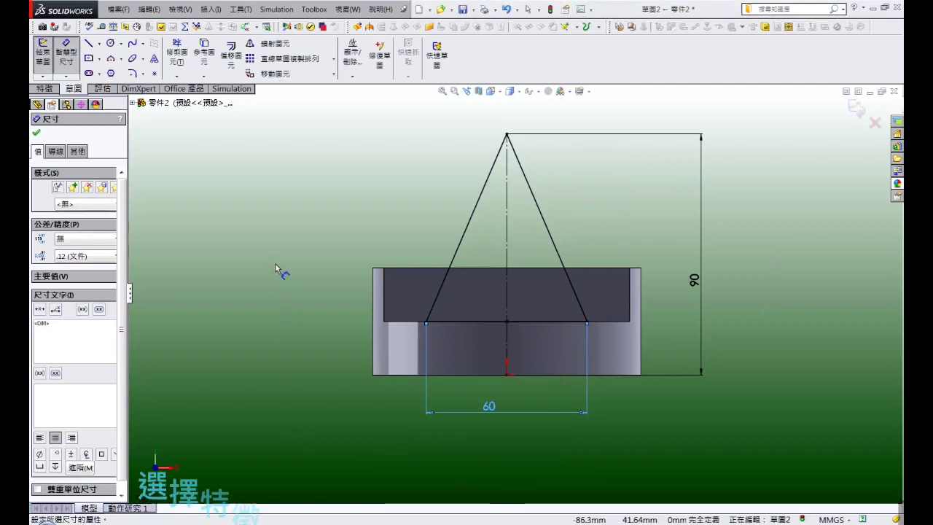
- Extrude the triangle in Direction 1 Up To Surface, ending at the cylinder's curved face
left_click(43, 89)
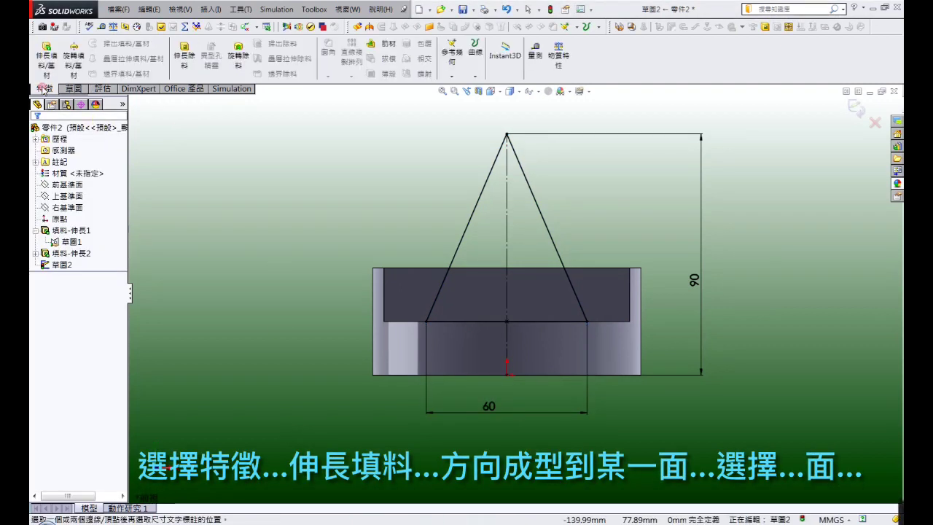
left_click(46, 55)
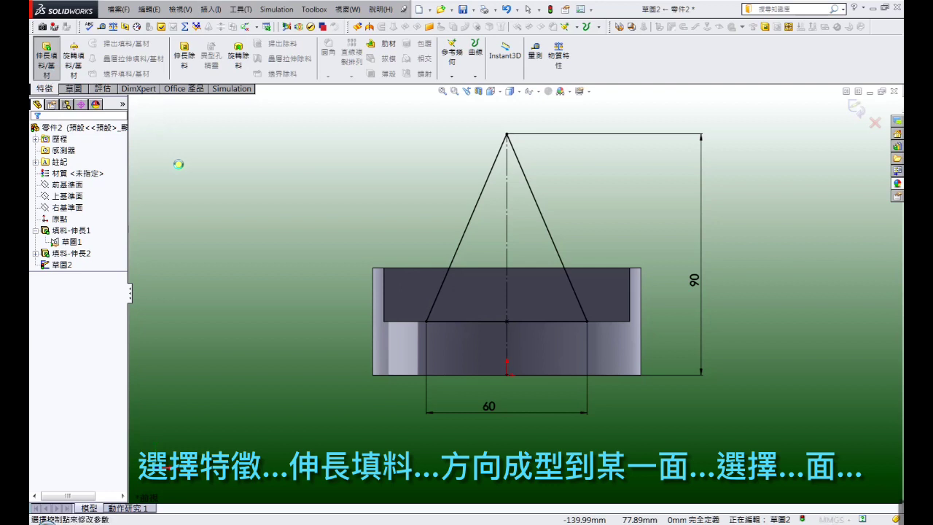
left_click(115, 200)
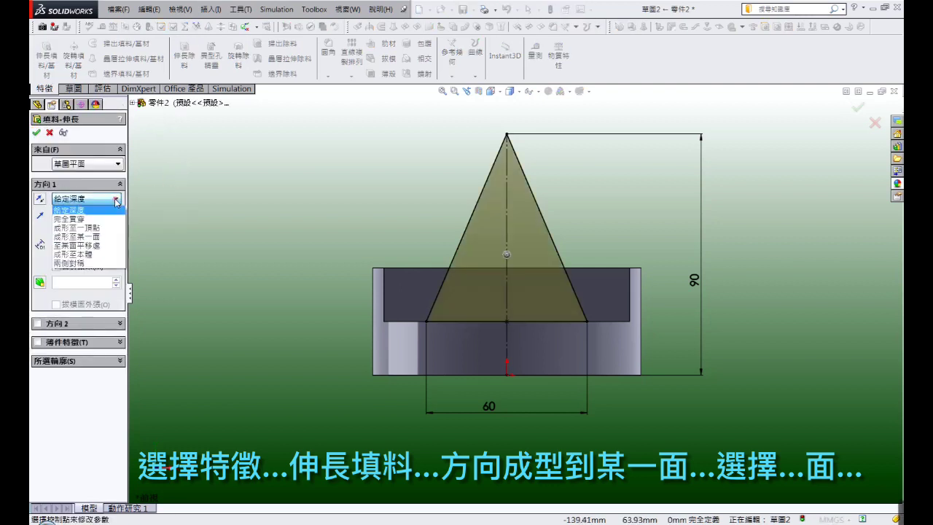
left_click(116, 238)
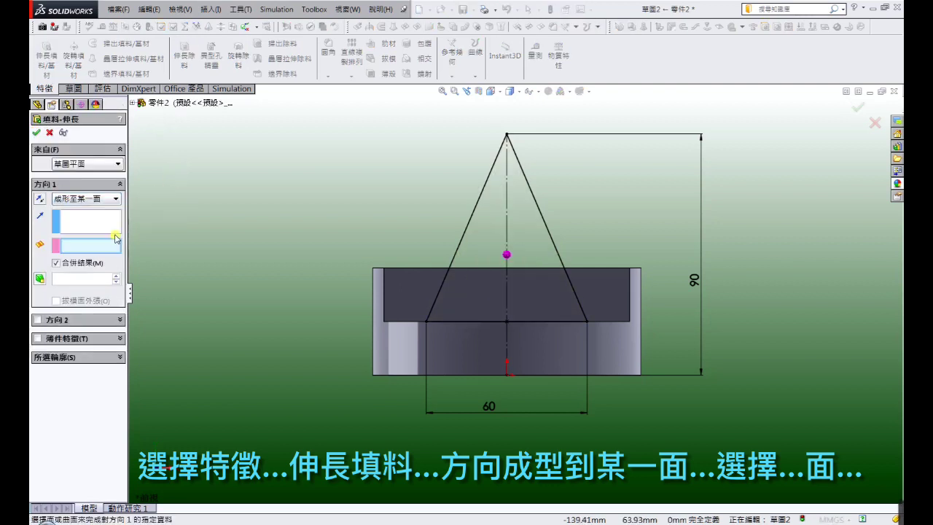
middle_click_drag(231, 261, 456, 392)
left_click(586, 390)
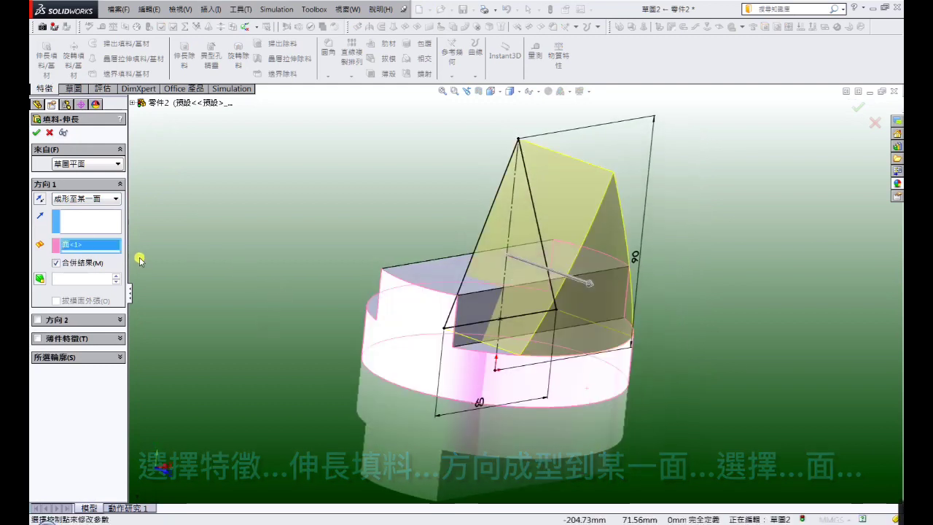
- Add Direction 2, also Up To Surface at the cylinder face, and create Extrude3
left_click(39, 320)
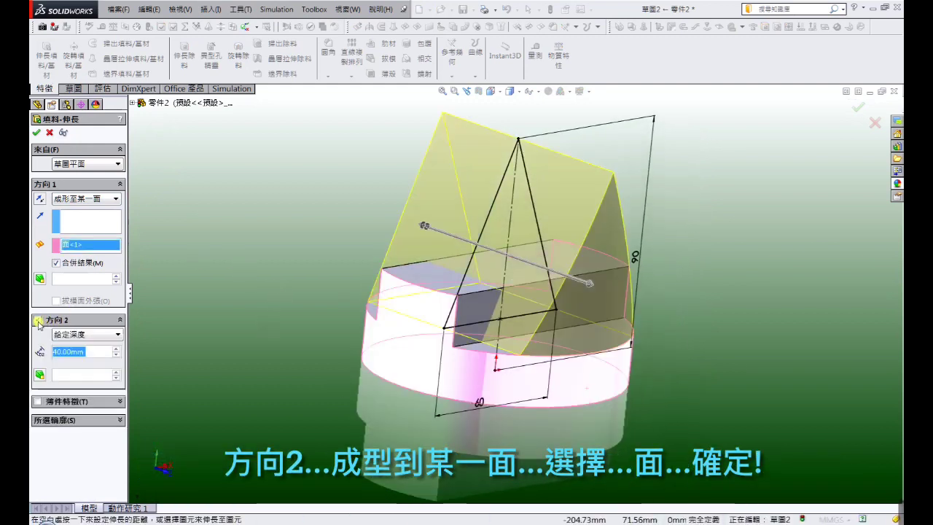
left_click(117, 337)
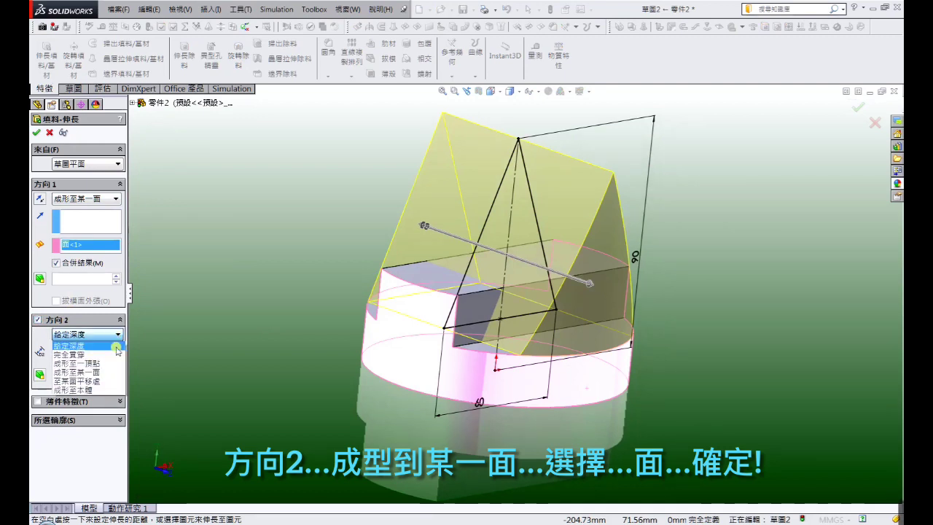
left_click(115, 372)
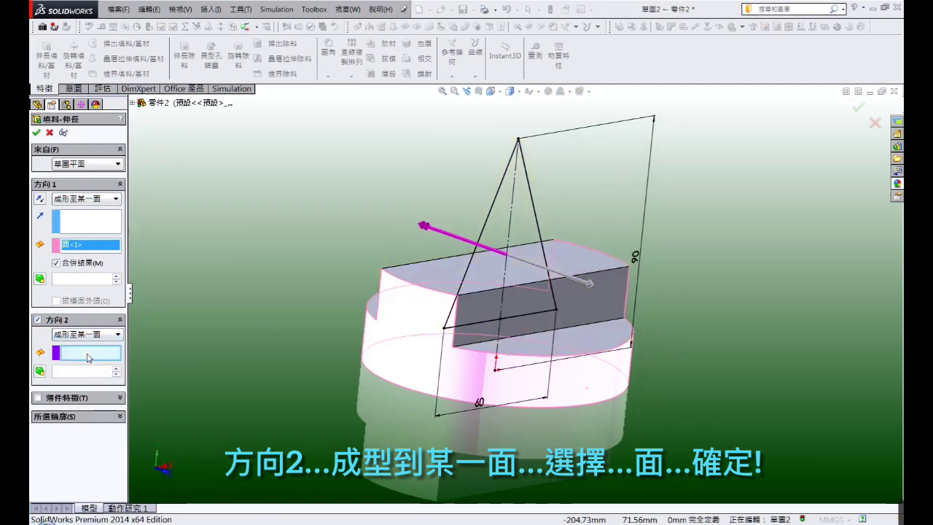
left_click(379, 334)
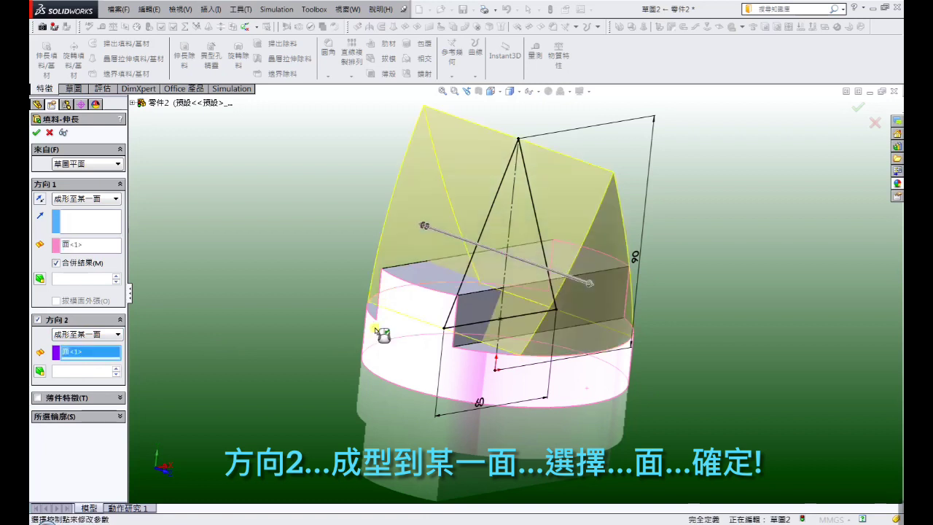
left_click(37, 133)
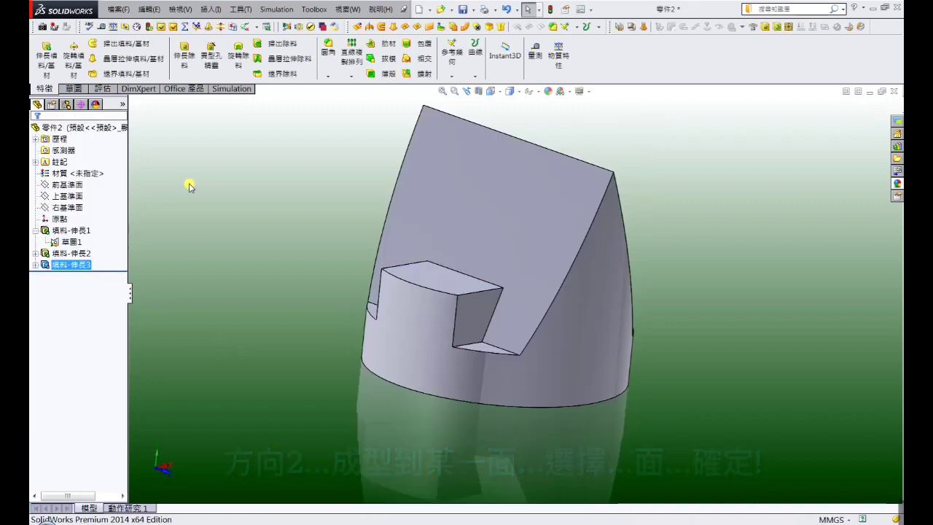
- Orbit the finished stepped base and triangular fin, then bring up the part's appearance options
mouse_move(189, 187)
middle_mouse_down()
mouse_move(240, 358)
mouse_move(192, 308)
mouse_move(277, 328)
mouse_move(552, 358)
mouse_move(518, 399)
mouse_move(344, 381)
mouse_move(287, 450)
middle_mouse_up()
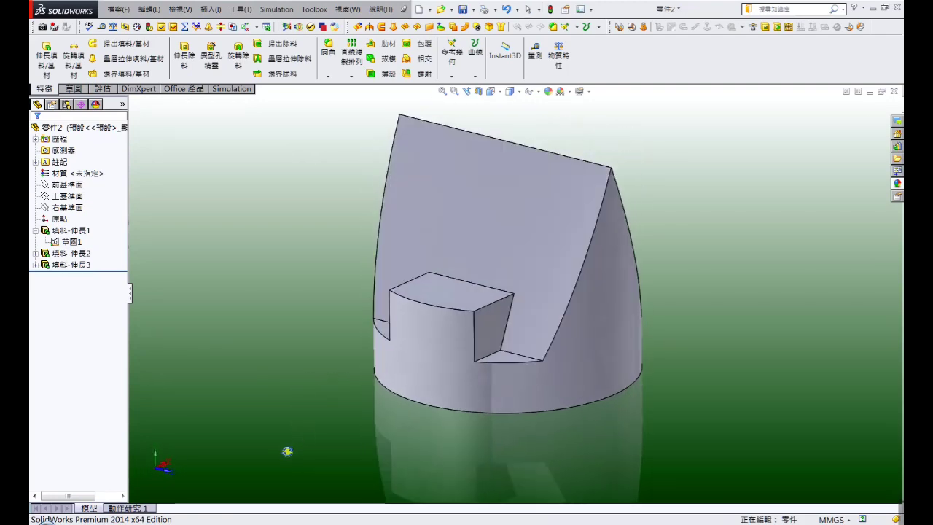
mouse_move(528, 418)
middle_mouse_down()
mouse_move(500, 377)
mouse_move(478, 423)
mouse_move(508, 424)
mouse_move(504, 411)
middle_mouse_up()
right_click(562, 267)
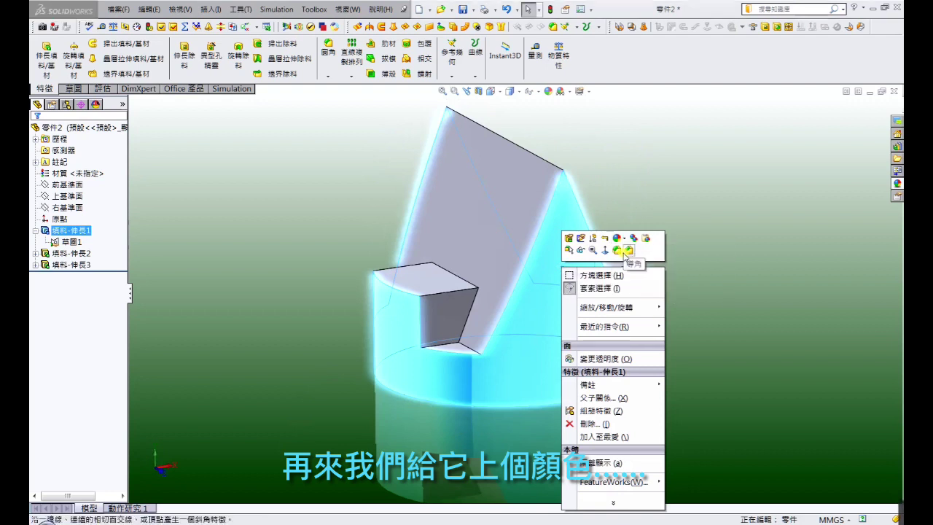
- Apply a green colour to the whole part through the Appearance dropdown and confirm it
left_click(624, 241)
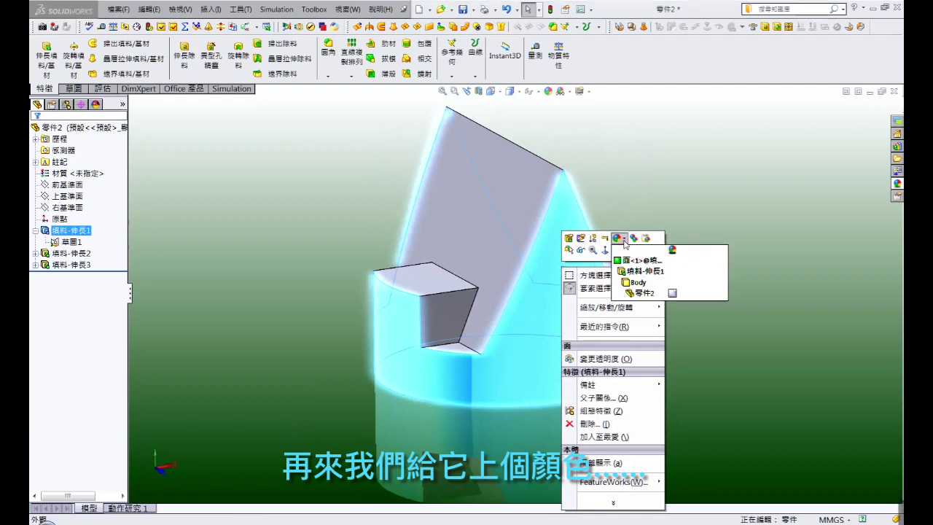
left_click(674, 294)
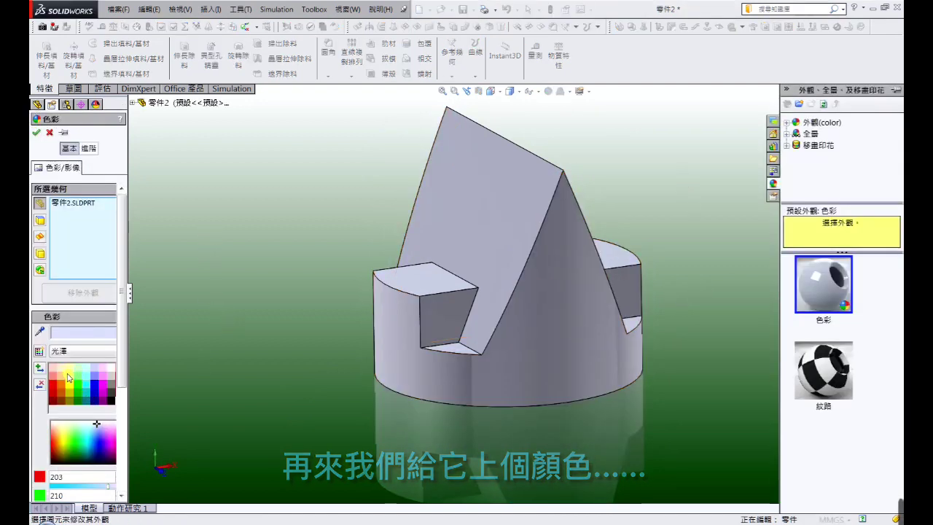
left_click(76, 387)
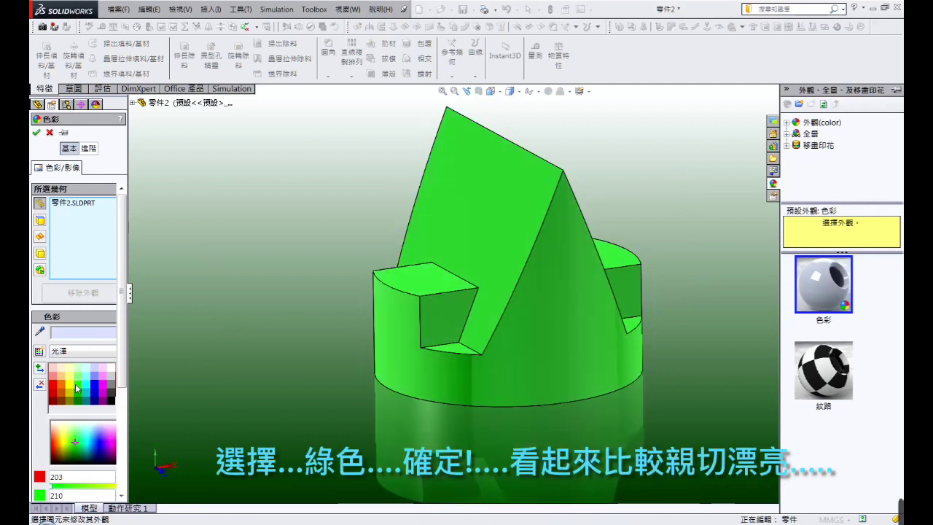
left_click(36, 134)
mouse_move(449, 355)
middle_mouse_down()
mouse_move(469, 390)
mouse_move(381, 389)
mouse_move(433, 395)
mouse_move(428, 429)
middle_mouse_up()
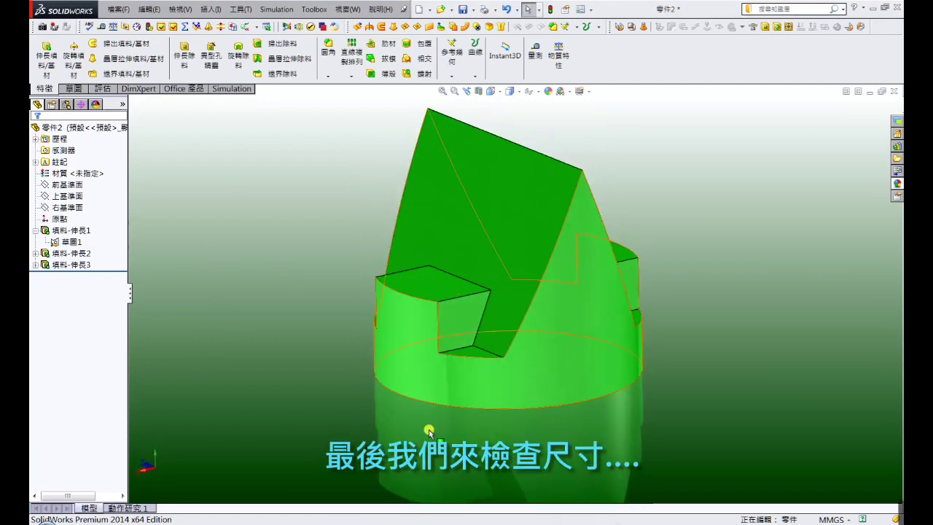
double_click(591, 333)
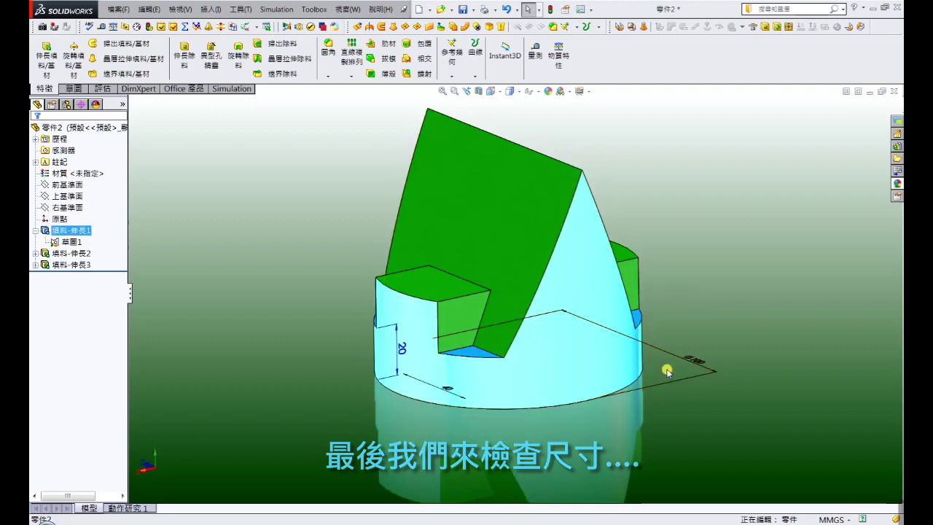
key("ctrl+7")
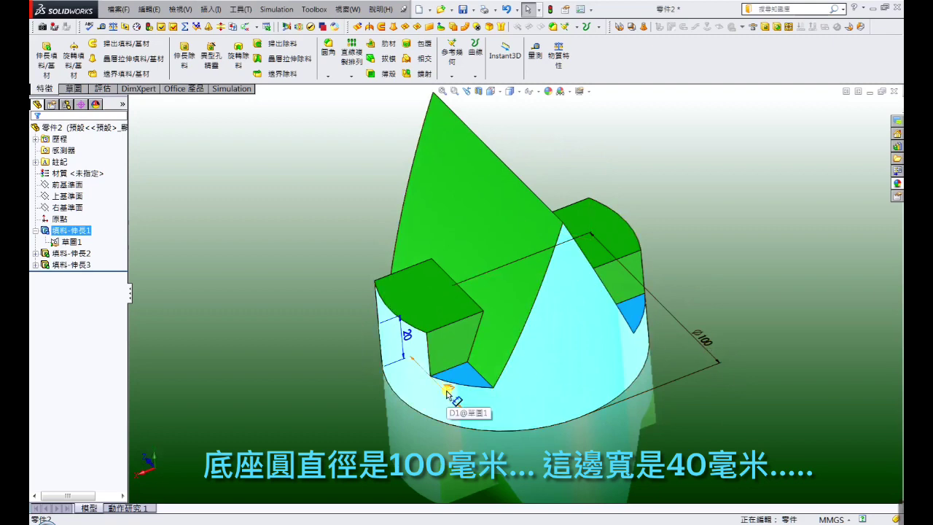
middle_click_drag(443, 387, 460, 471)
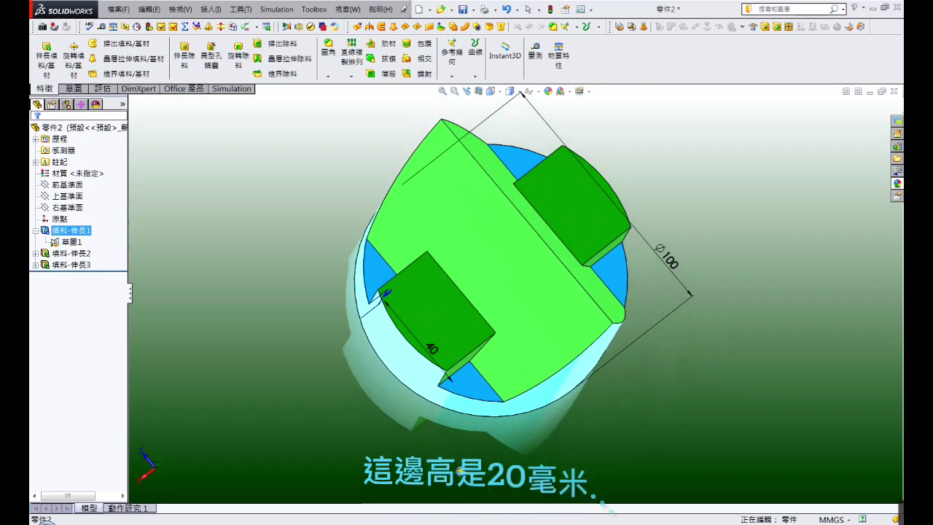
mouse_move(461, 470)
middle_mouse_down()
mouse_move(433, 355)
mouse_move(457, 333)
middle_mouse_up()
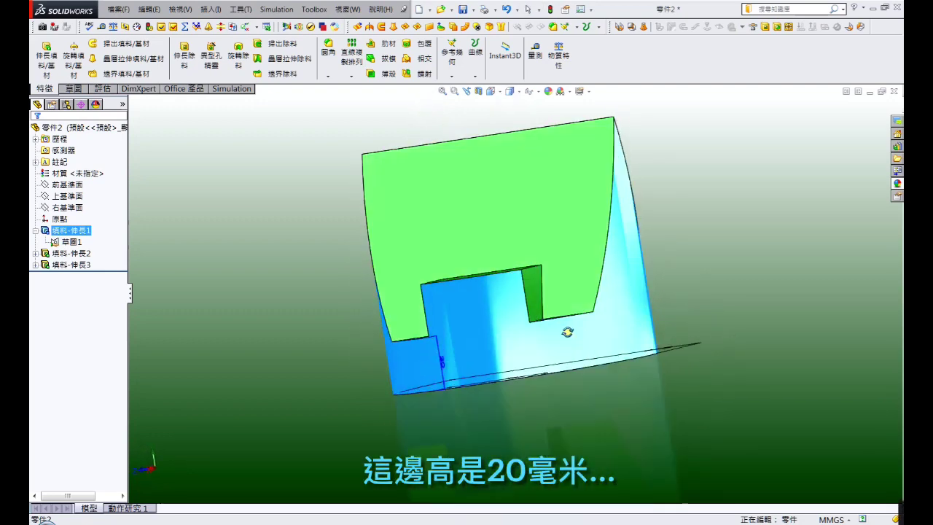
middle_click_drag(451, 353, 743, 258)
left_click(742, 258)
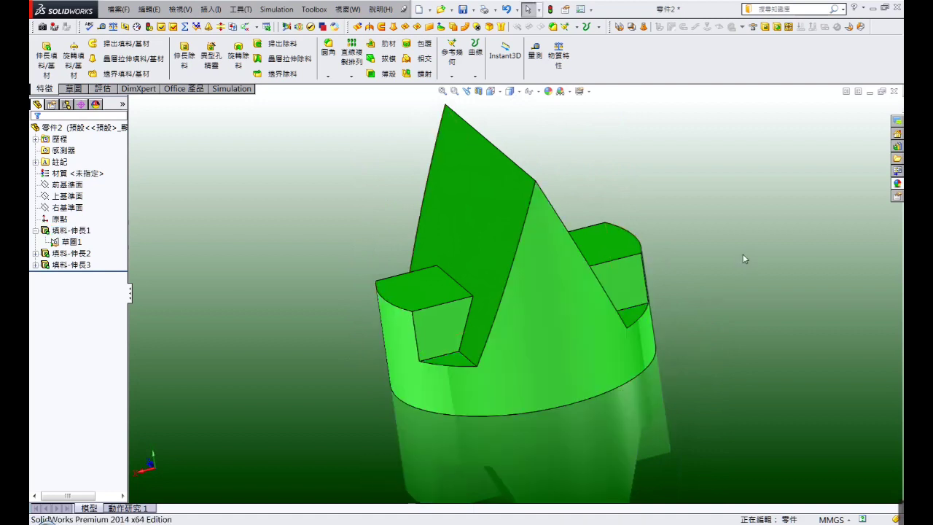
left_click(621, 274)
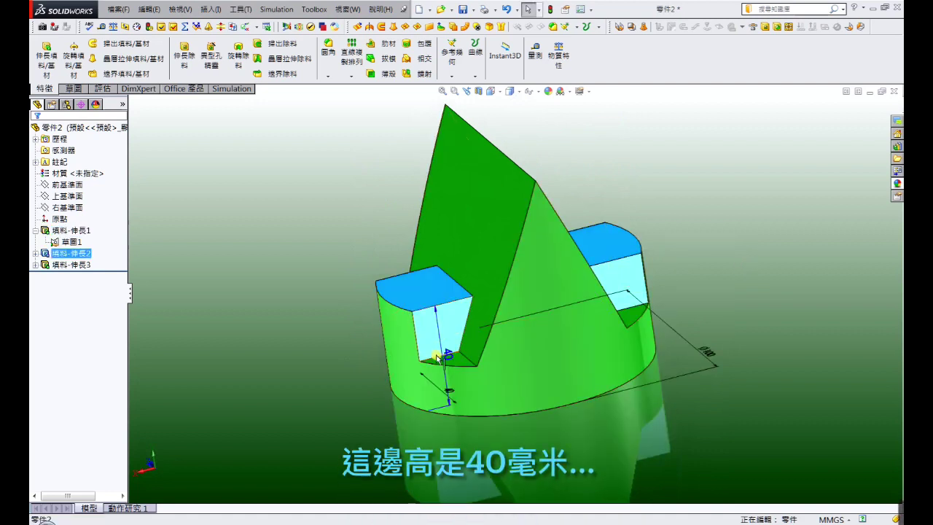
left_click(686, 233)
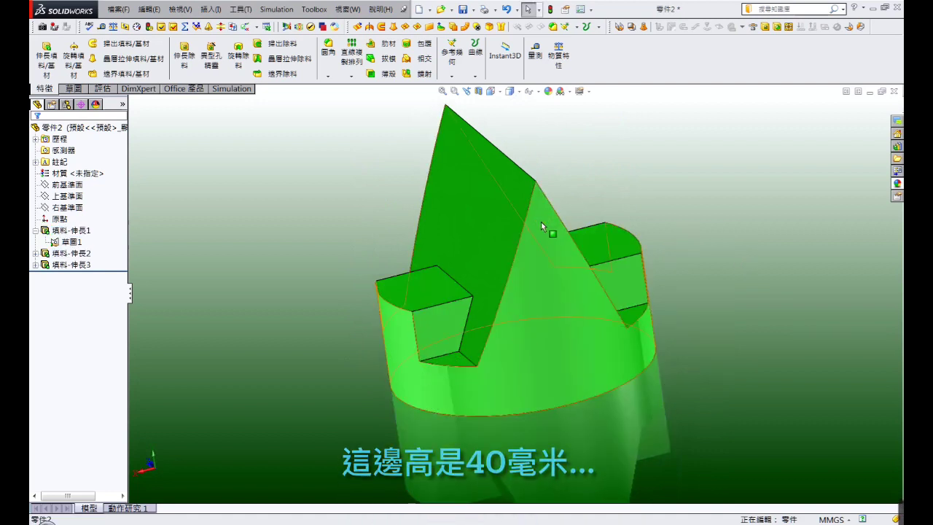
left_click(541, 222)
left_click(685, 174)
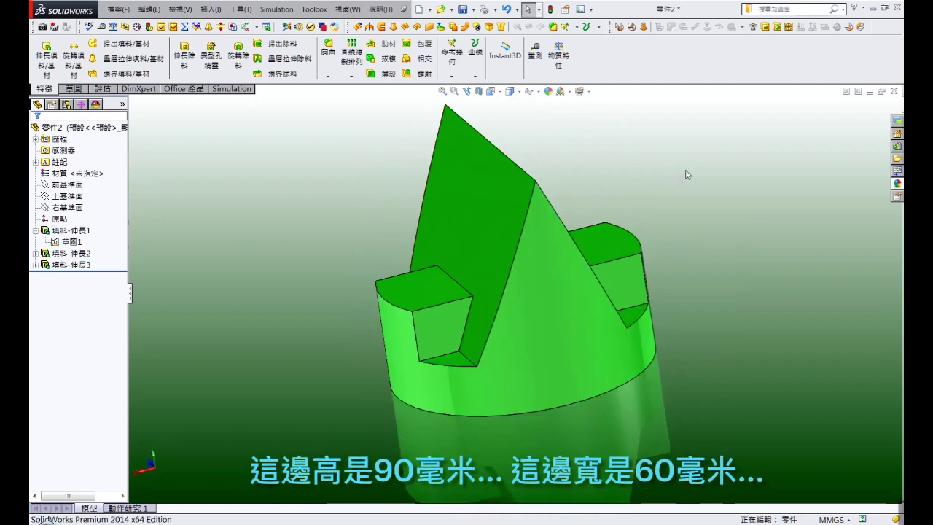
left_click(520, 193)
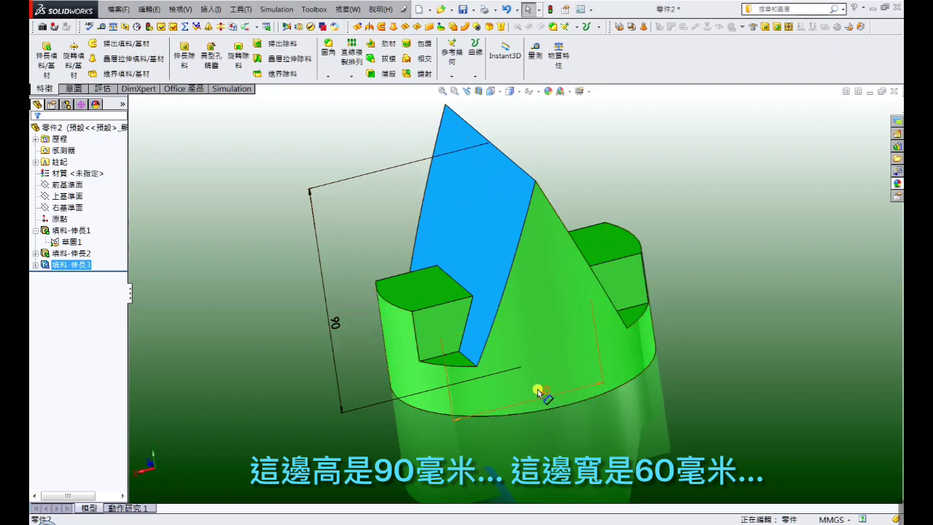
left_click(736, 163)
mouse_move(662, 200)
middle_mouse_down()
mouse_move(723, 177)
mouse_move(737, 213)
mouse_move(546, 209)
mouse_move(435, 265)
mouse_move(365, 277)
mouse_move(403, 302)
mouse_move(564, 294)
mouse_move(654, 319)
mouse_move(652, 328)
mouse_move(567, 343)
mouse_move(625, 349)
mouse_move(604, 364)
mouse_move(604, 351)
middle_mouse_up()
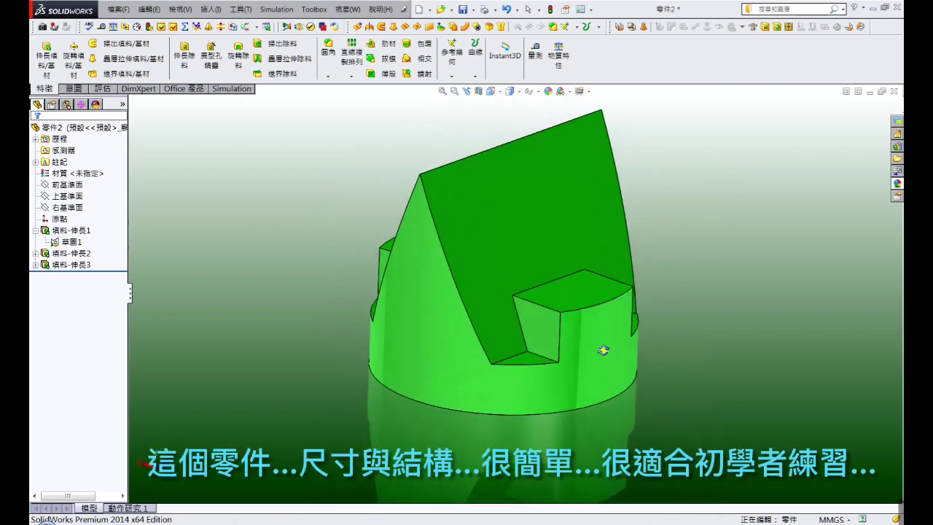